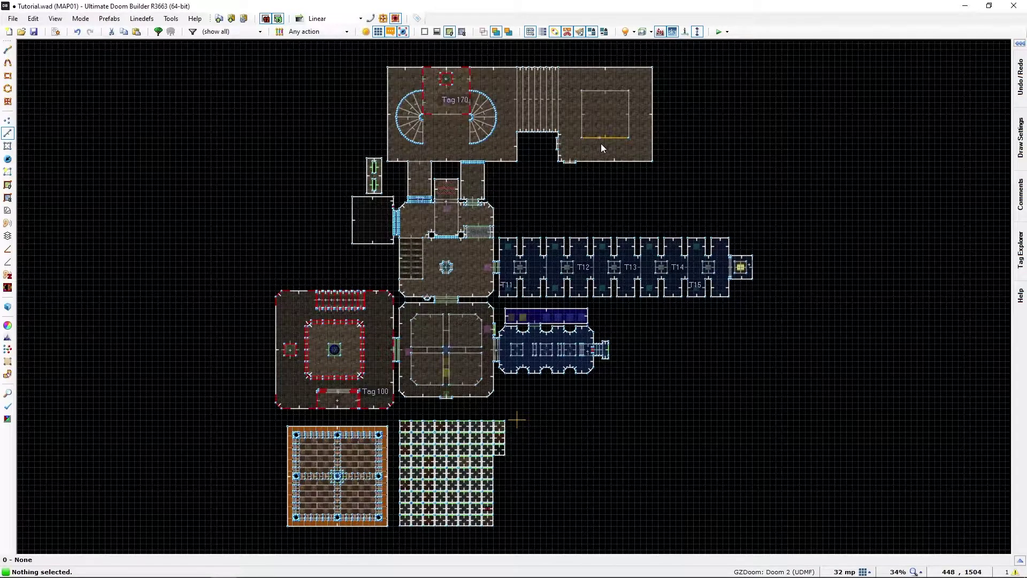
Examine the sunken square pit and its surrounding room in the 3D view, then return to the map
key("q")
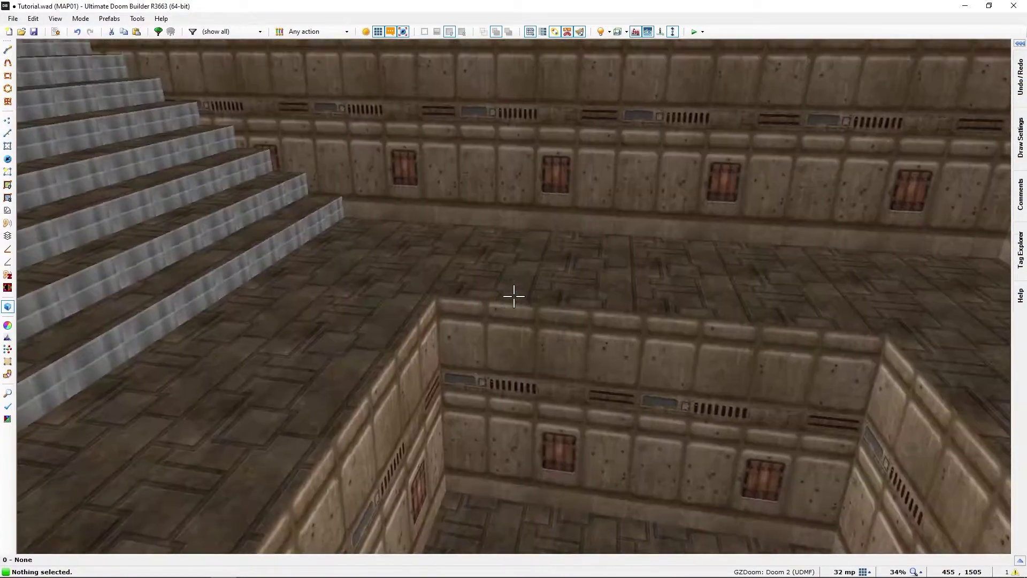
key("w")
key("w")
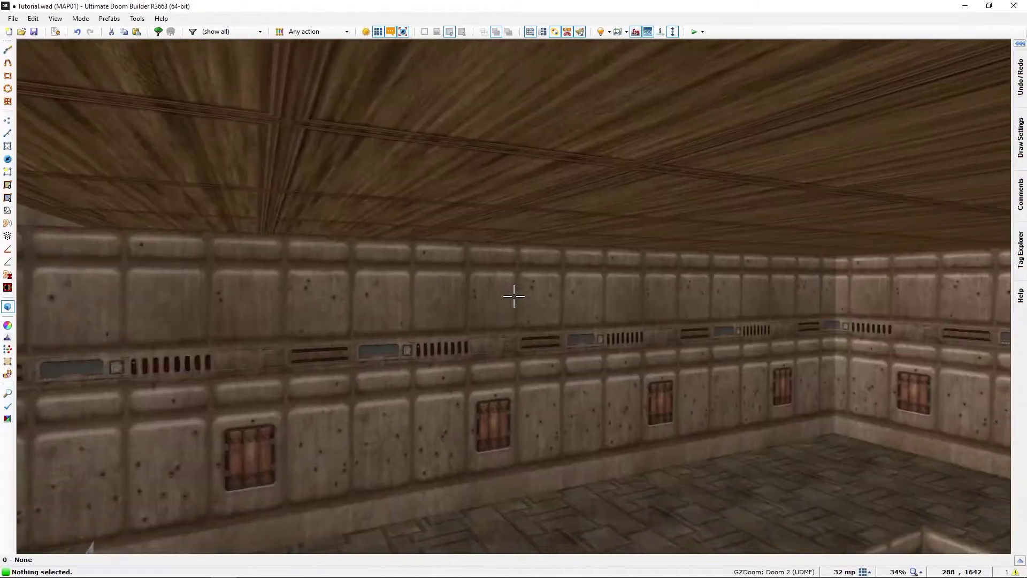
key("w")
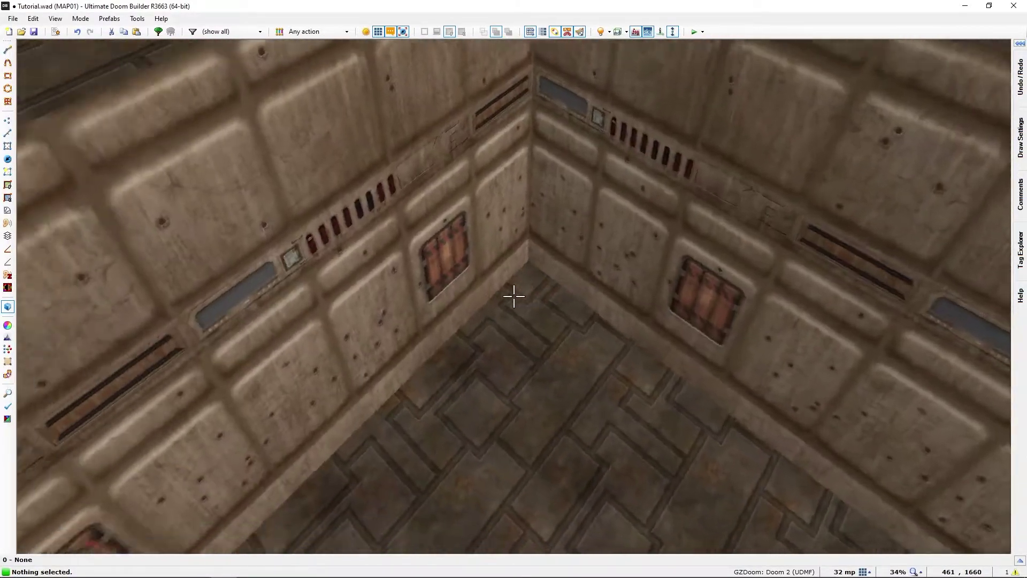
key("w")
key("w")
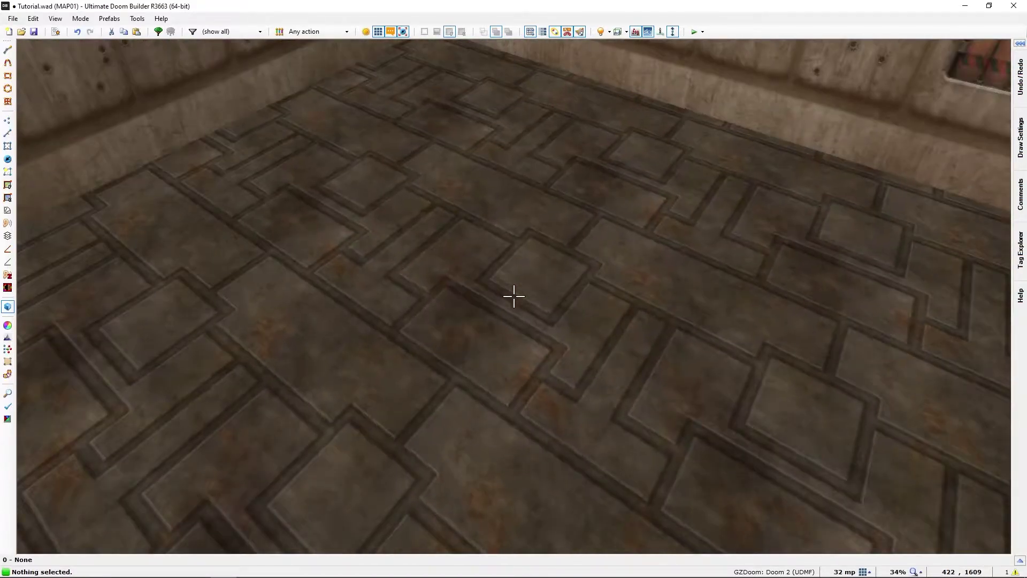
key("w")
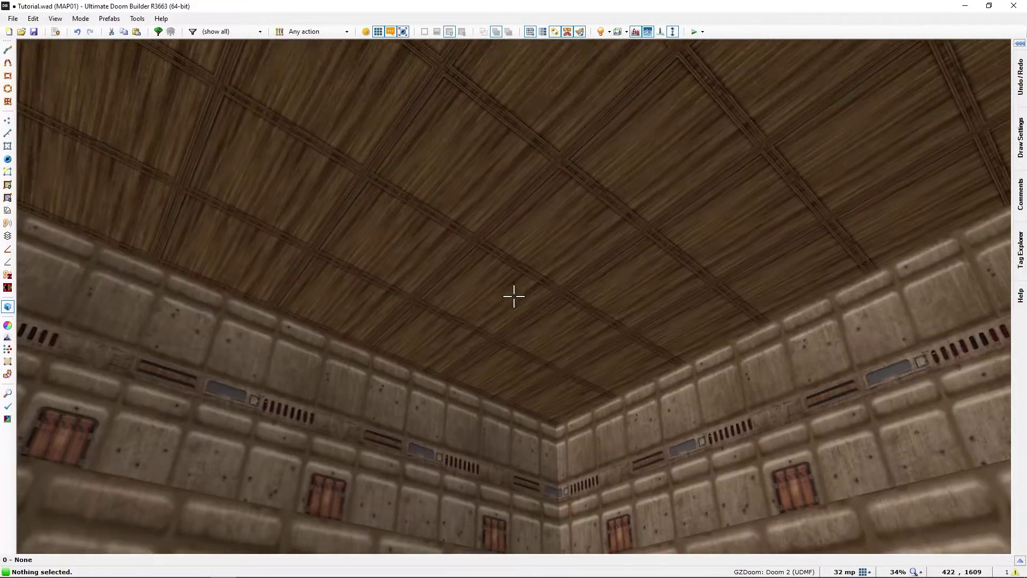
key("w")
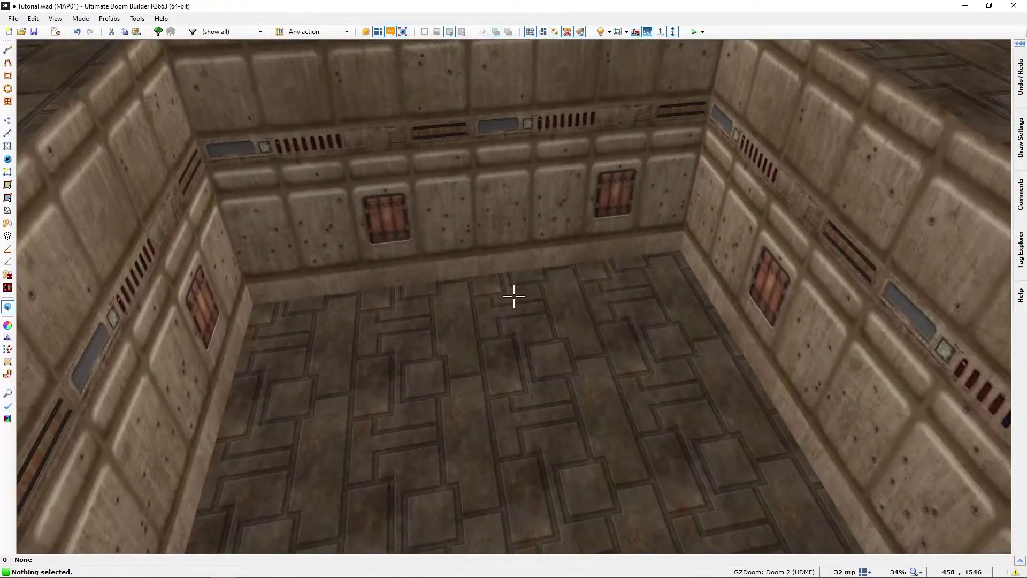
key("s")
key("d")
key("d")
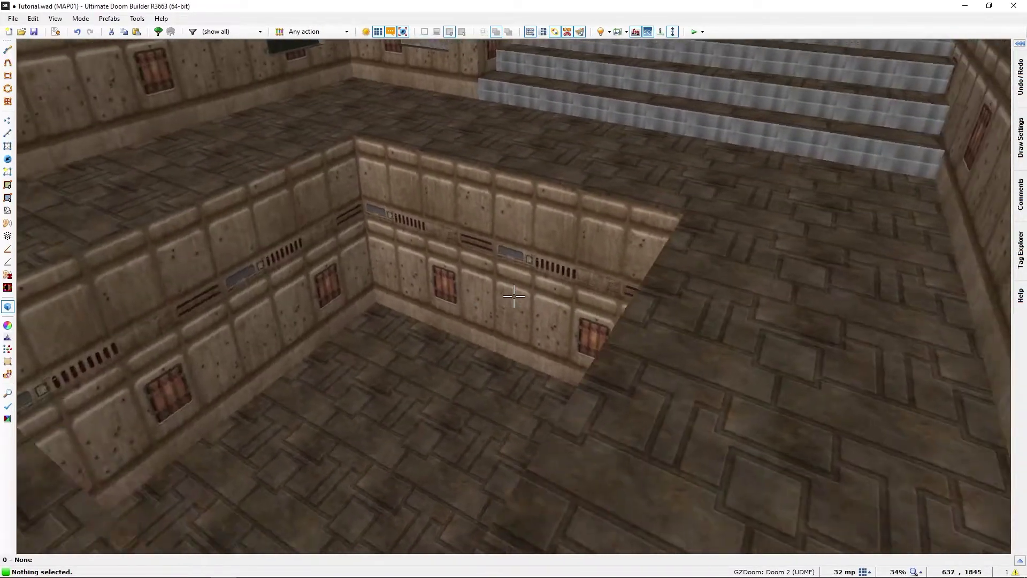
key("d")
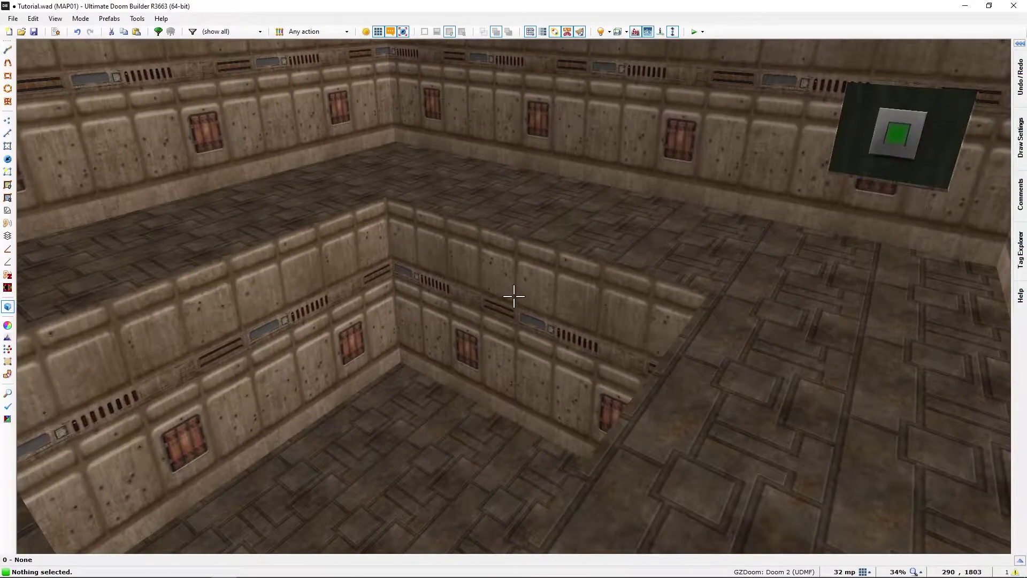
key("q")
Add a 3D floor to the square pit sector in 3D Floor Mode
scroll(575, 328, "up", 8)
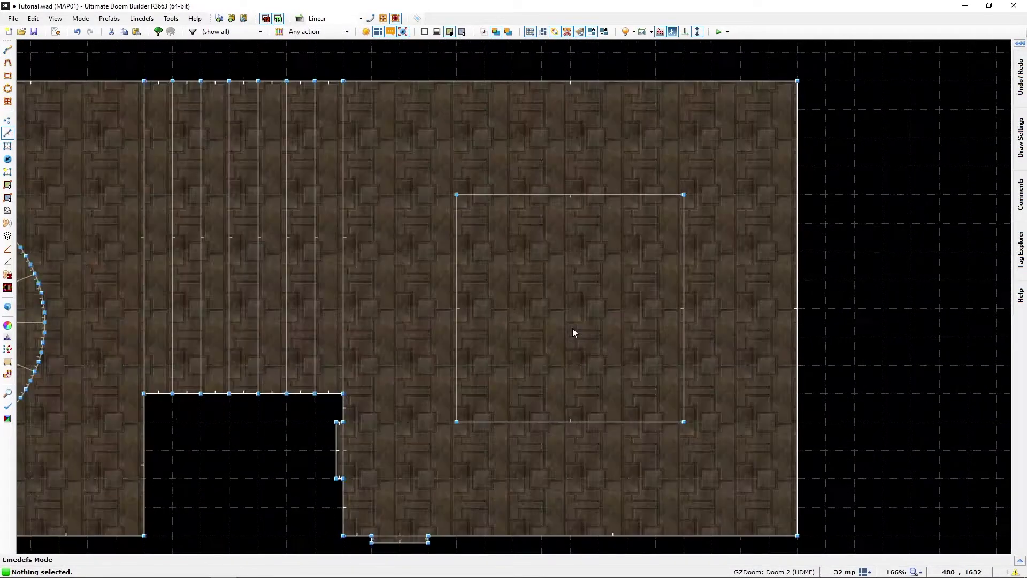
scroll(572, 328, "down", 1)
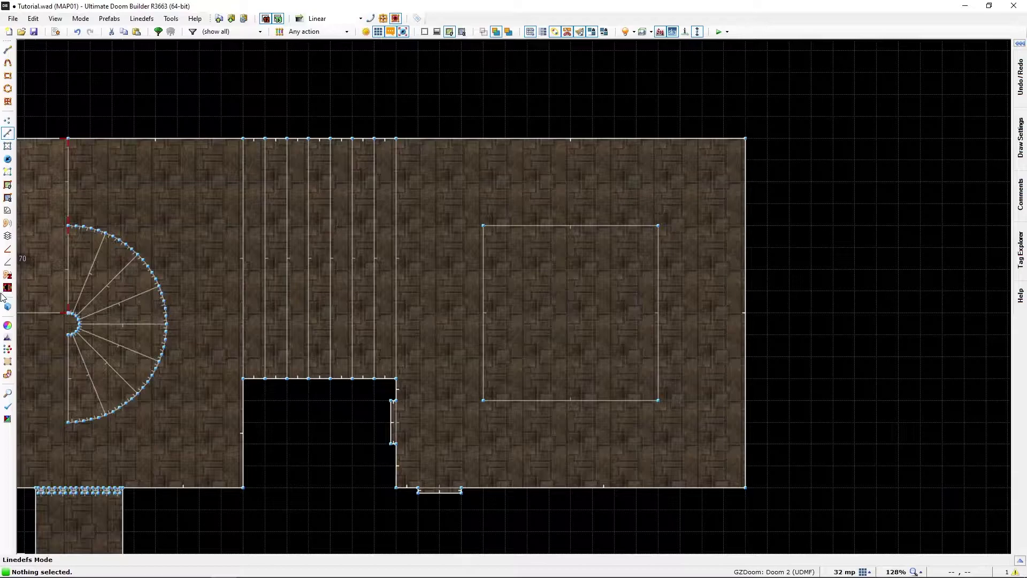
left_click(7, 236)
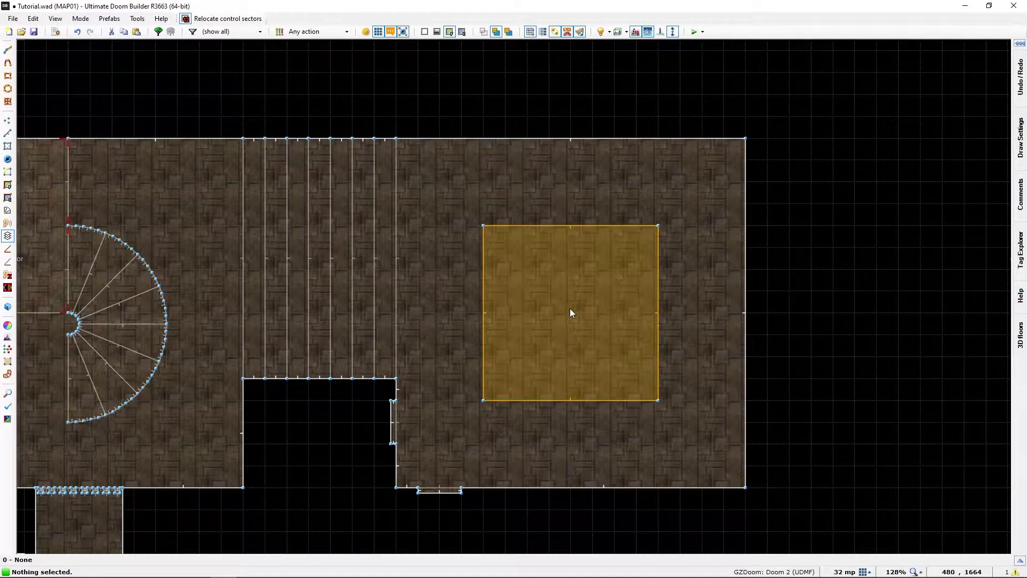
middle_click_drag(570, 309, 539, 256)
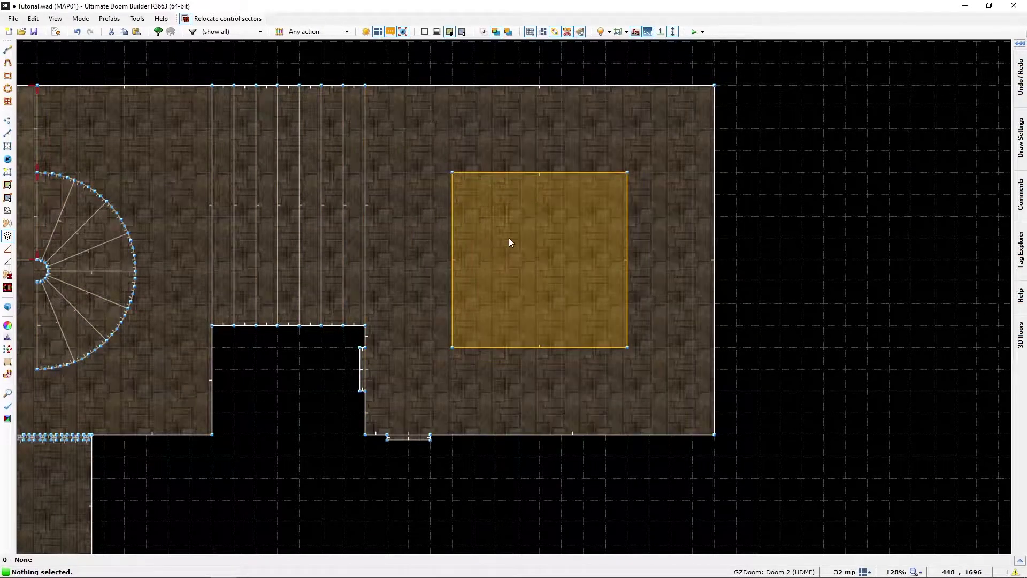
right_click(508, 239)
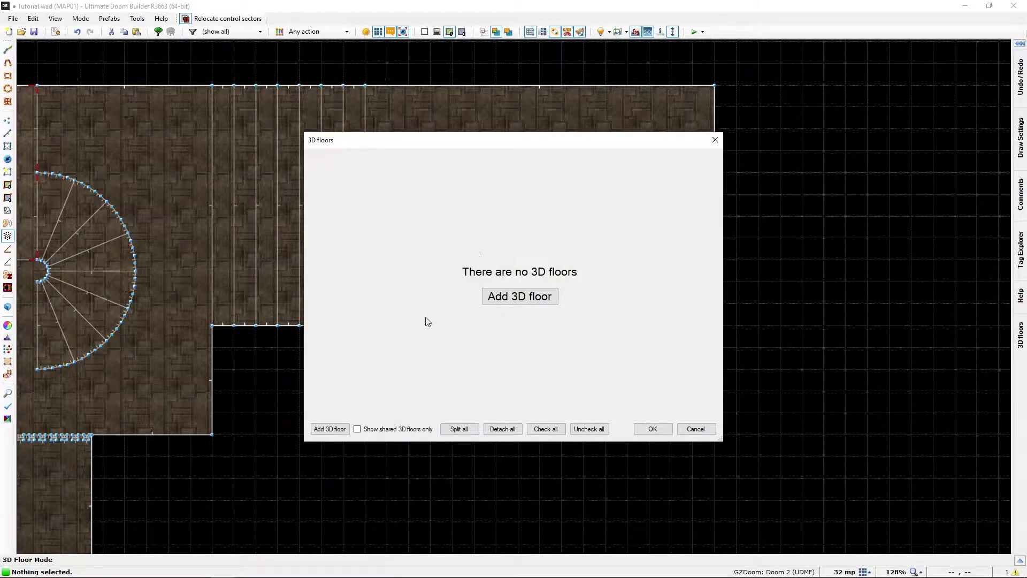
left_click(545, 303)
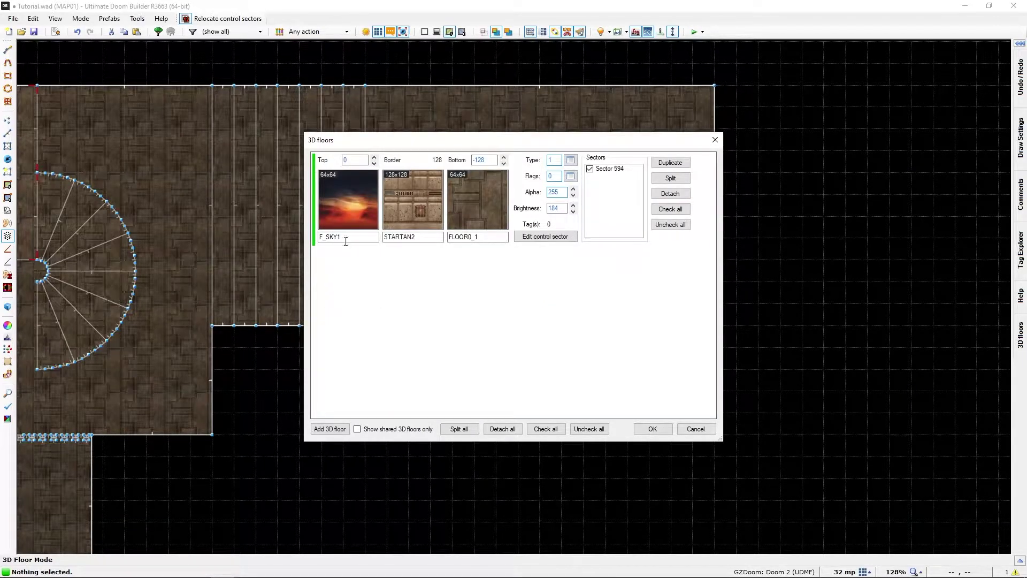
Set the 3D floor's top texture to FWATER1 from the Liquids texture set
left_click(349, 206)
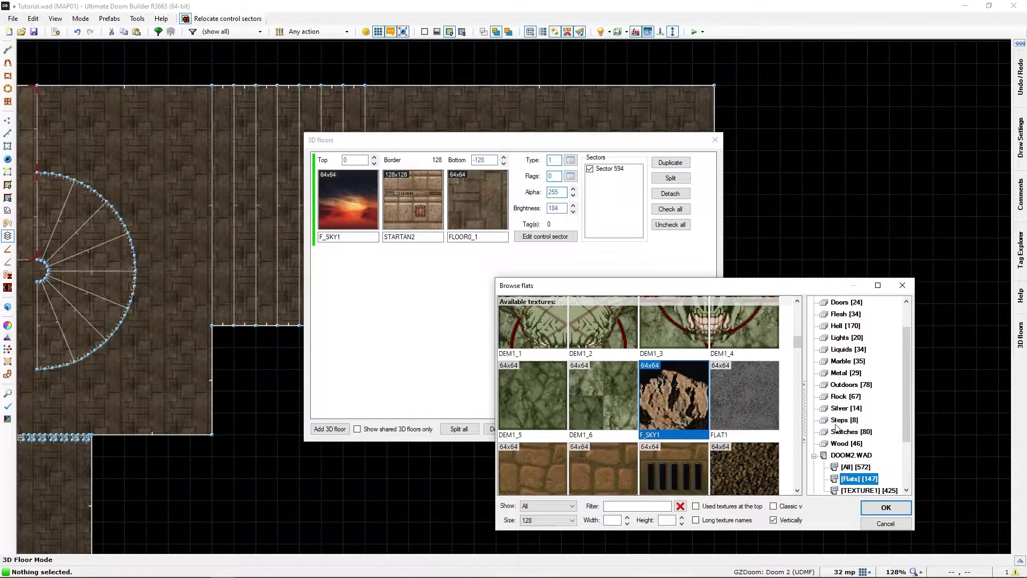
scroll(844, 414, "up", 1)
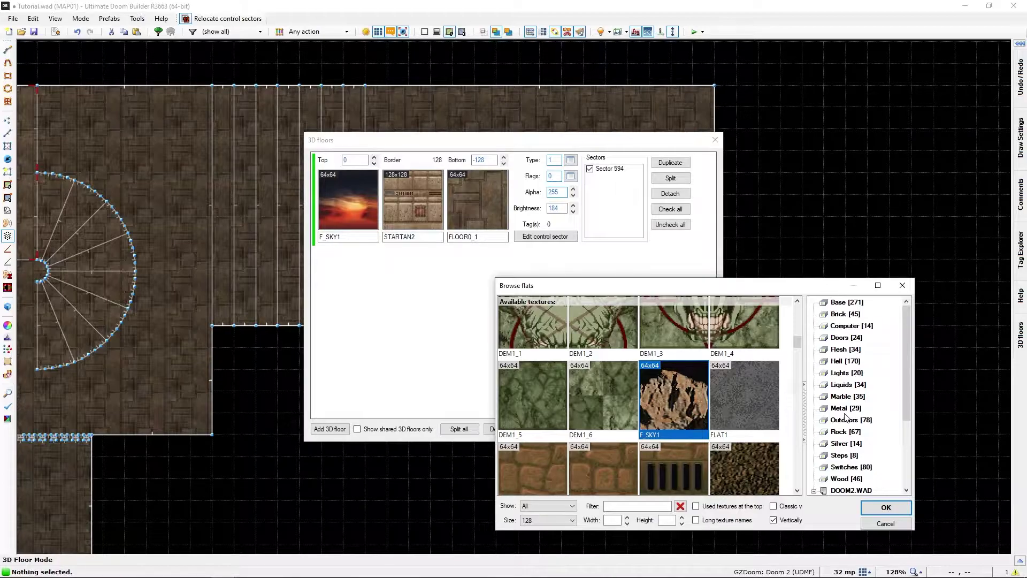
scroll(845, 417, "down", 1)
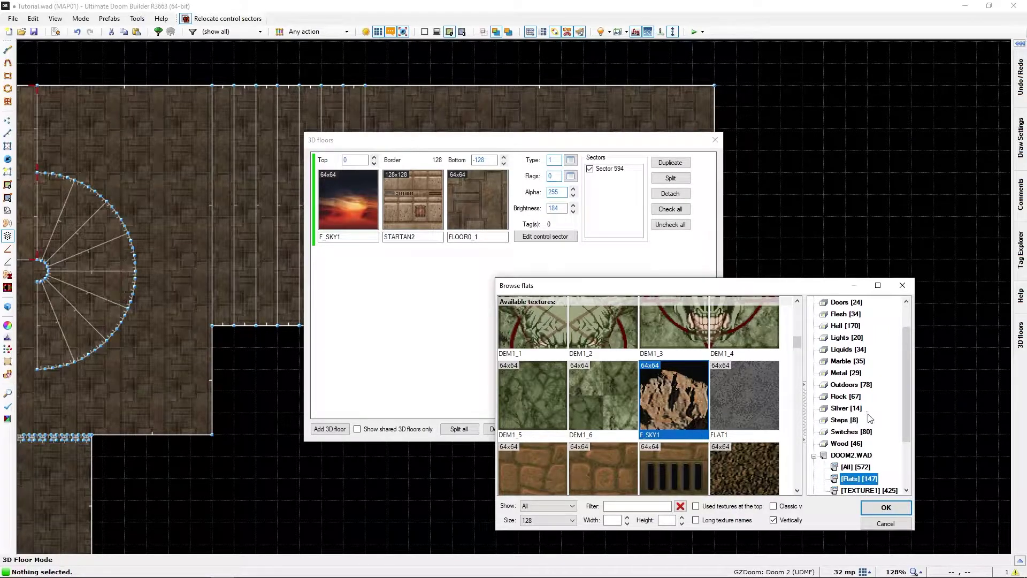
scroll(870, 418, "up", 1)
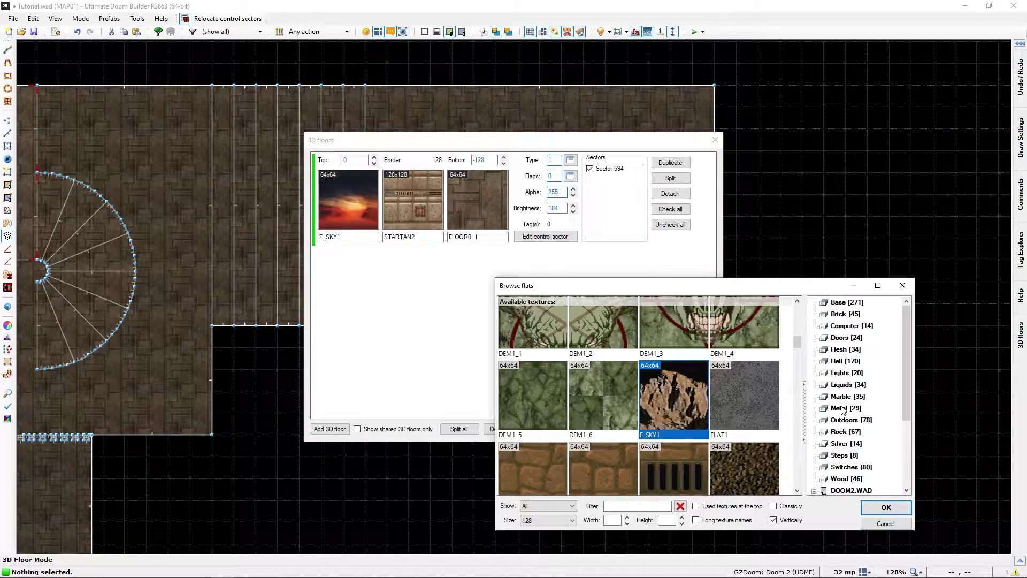
left_click(848, 385)
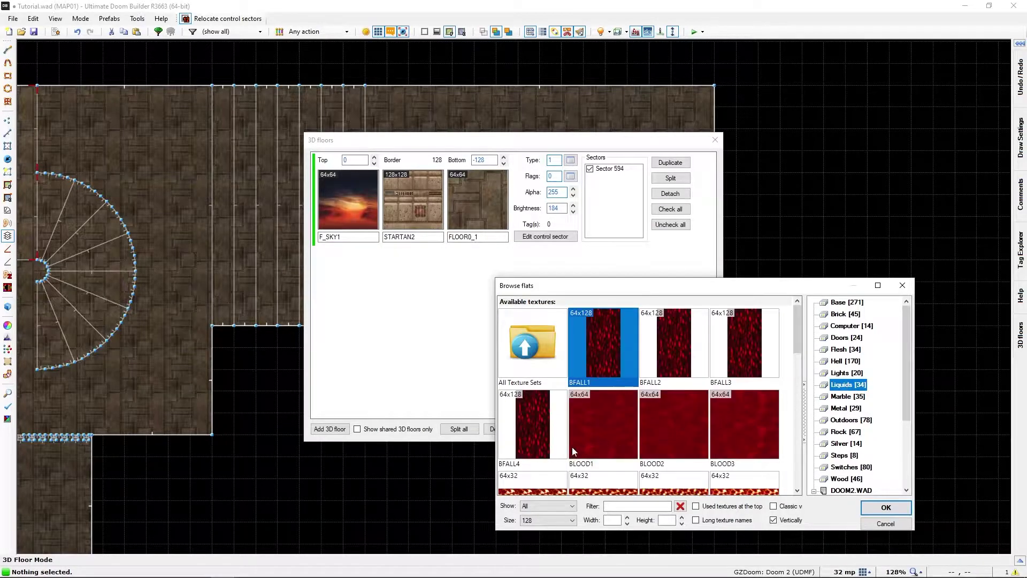
scroll(572, 447, "down", 5)
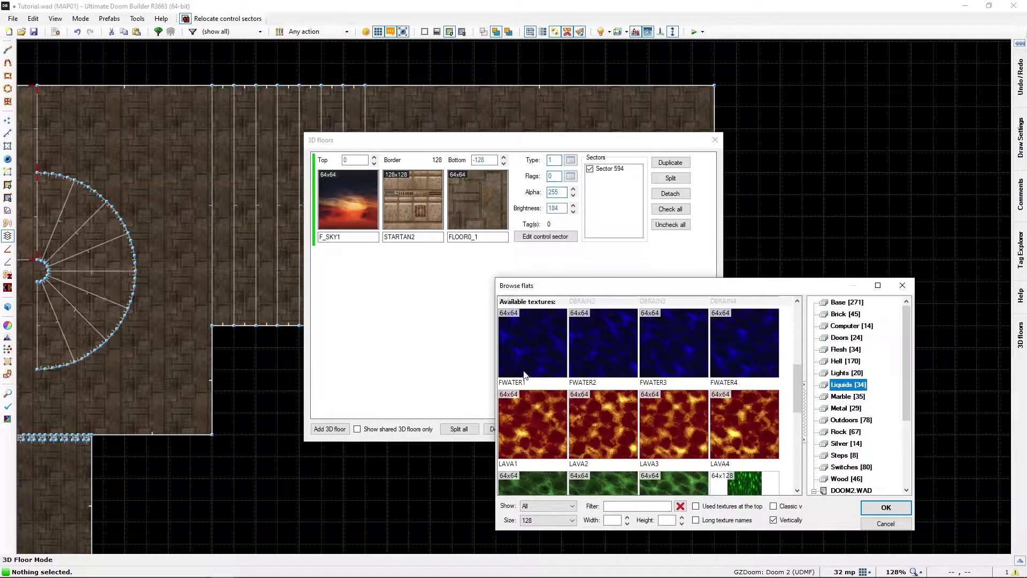
scroll(524, 374, "up", 1)
left_click(538, 411)
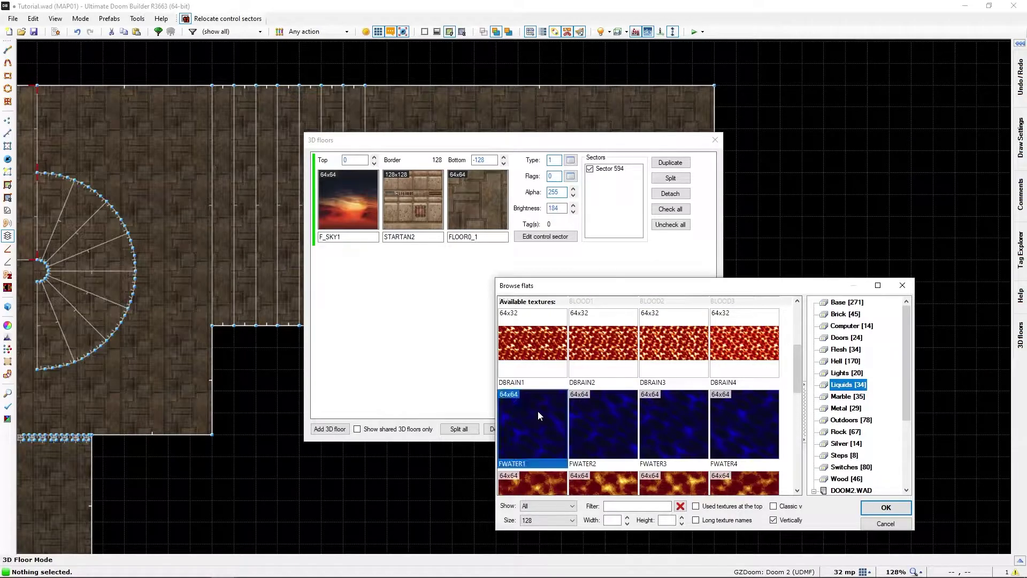
left_click(888, 507)
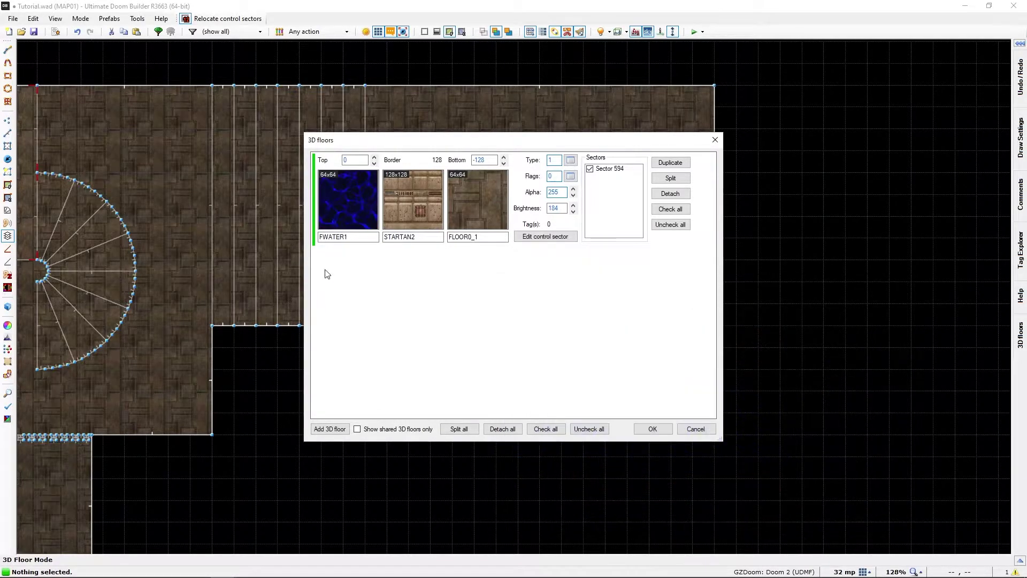
Copy the top texture name FWATER1 to the 3D floor's border and bottom textures
double_click(353, 239)
key("ctrl+c")
double_click(412, 237)
key("ctrl+v")
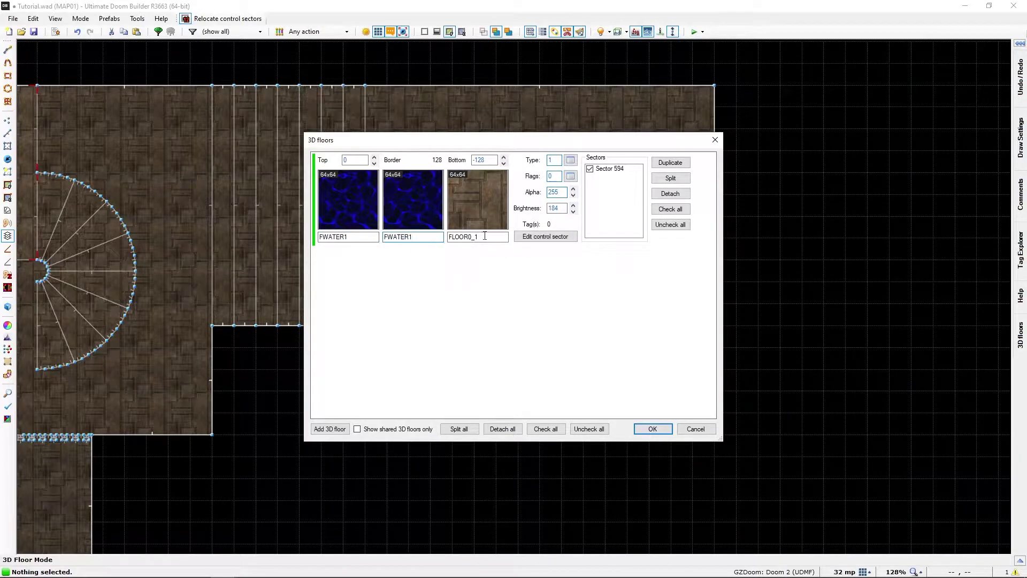
double_click(485, 236)
key("ctrl+v")
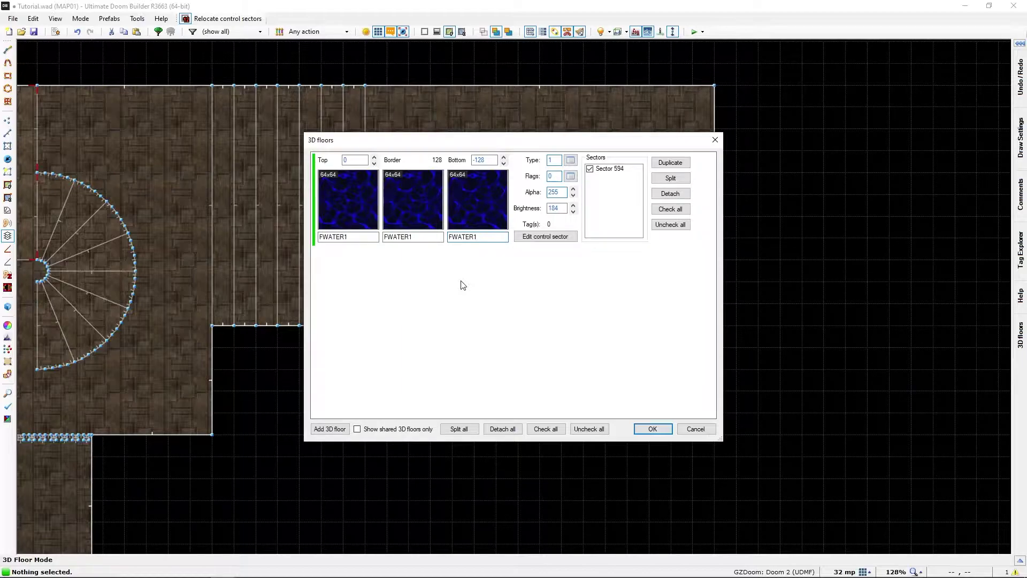
Set the 3D floor's top height to -10
left_click(348, 160)
key("BackSpace")
type("-10")
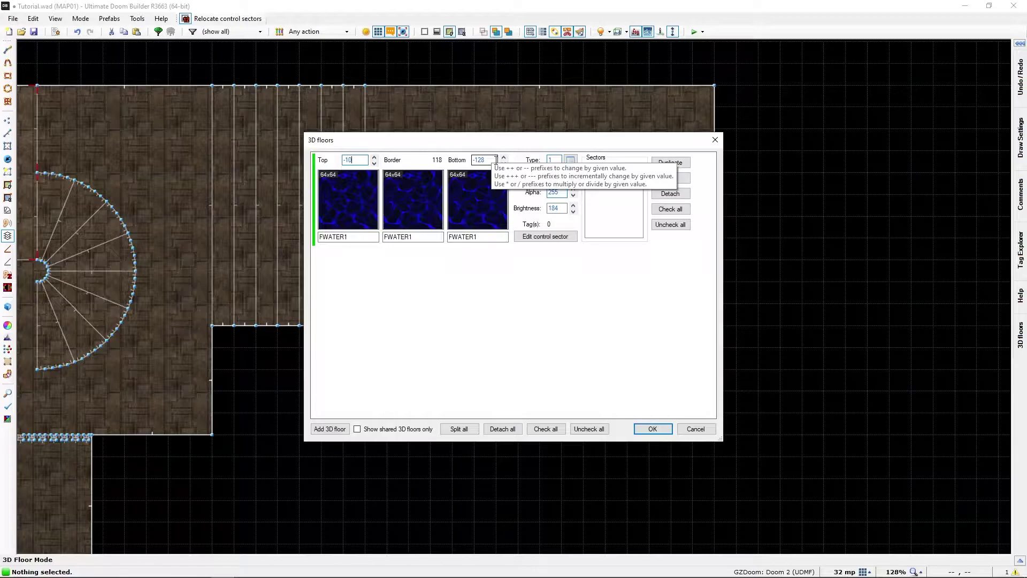
Change the 3D floor's type to Swimmable
left_click_drag(441, 146, 361, 157)
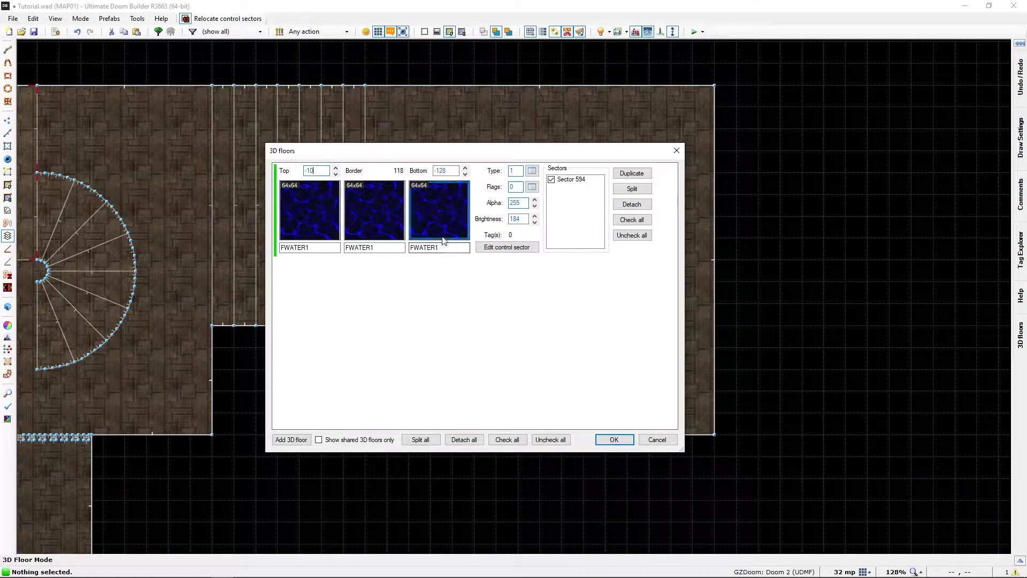
left_click(531, 172)
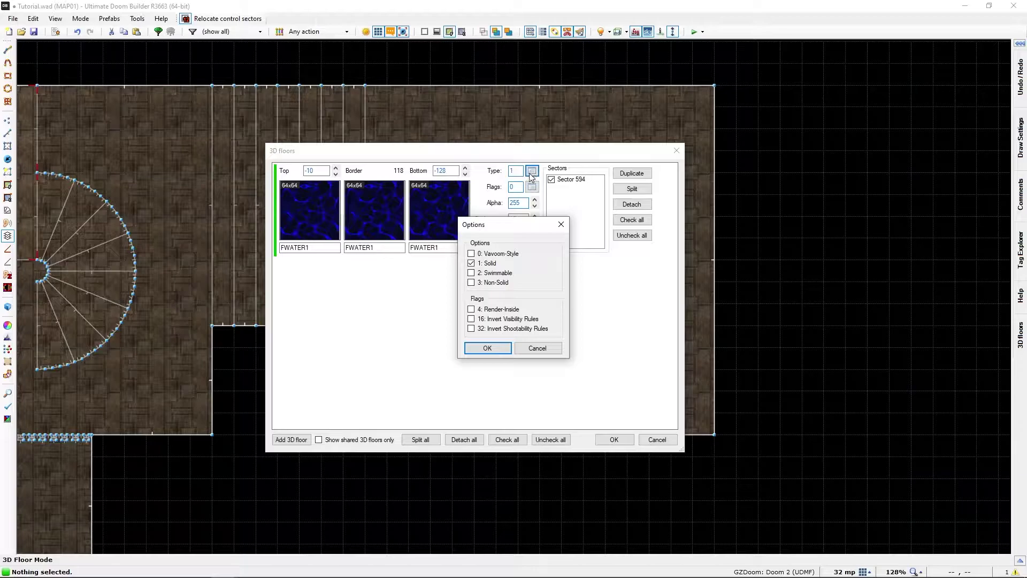
left_click(471, 273)
left_click(492, 351)
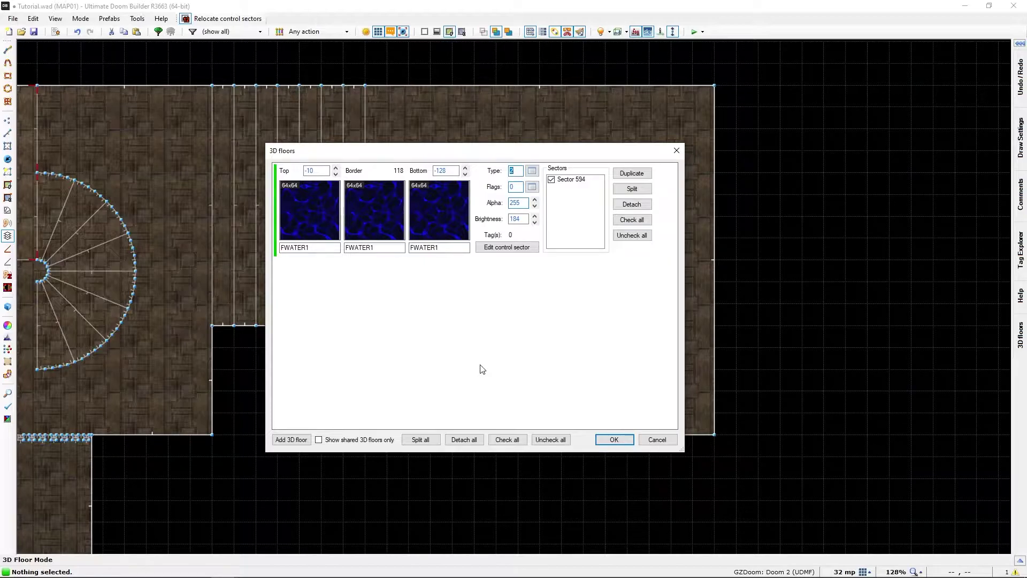
Open the 3D floor's control sector properties and set its gravity to 8
left_click(507, 247)
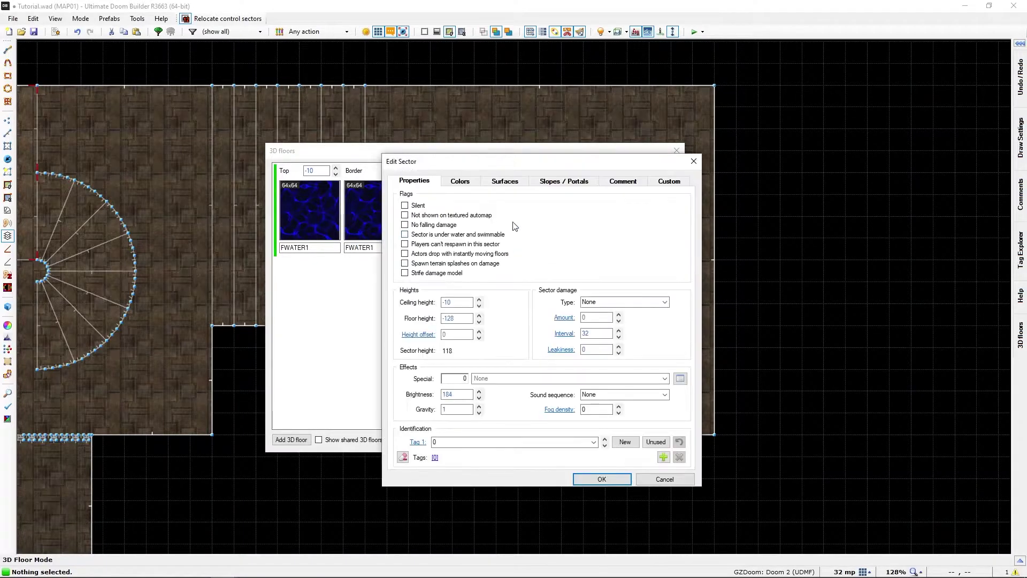
left_click(665, 479)
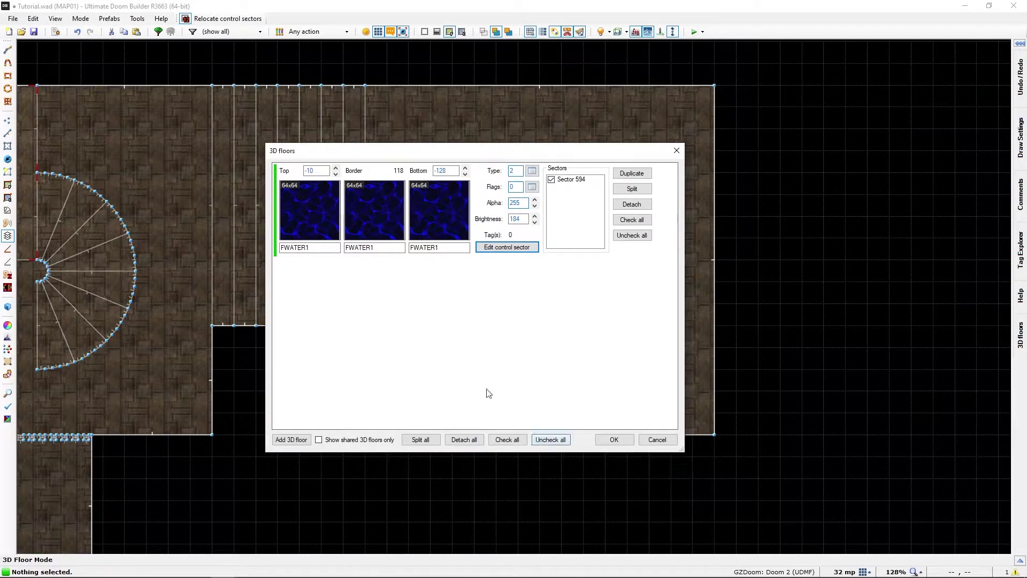
left_click(502, 249)
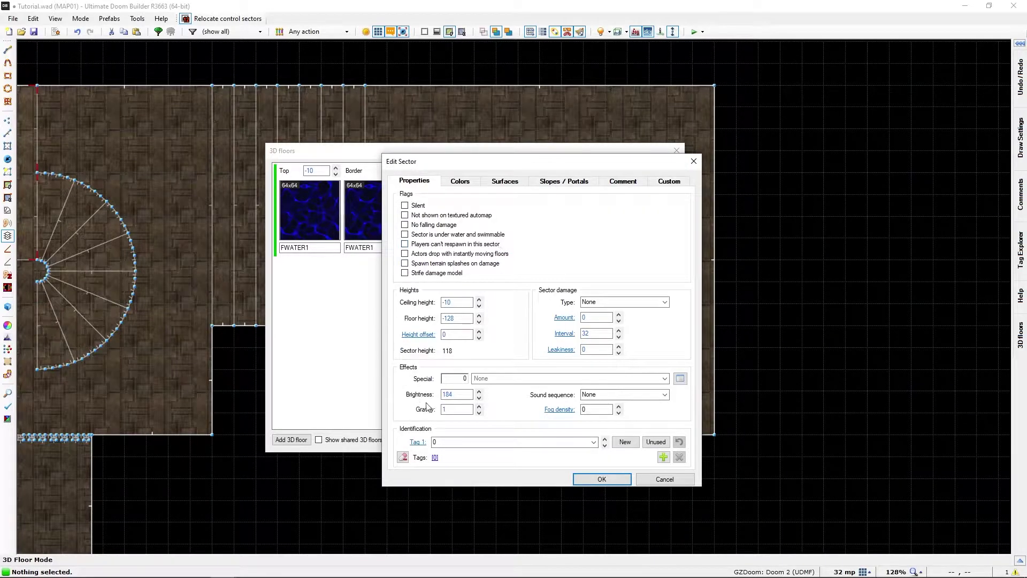
left_click(457, 409)
type("8")
Set the control sector's global light color to blue 0080FF
left_click(459, 182)
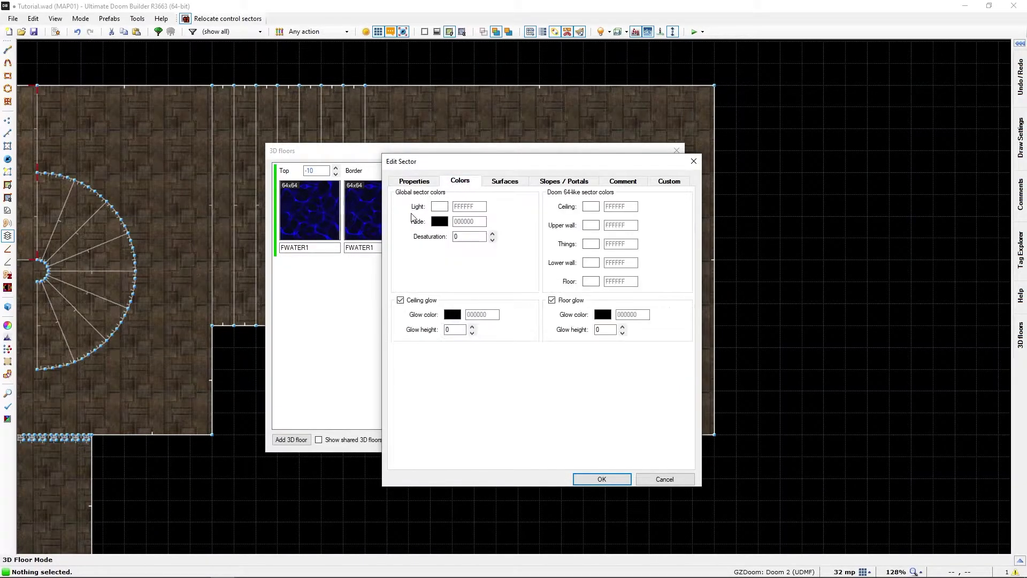
left_click(445, 206)
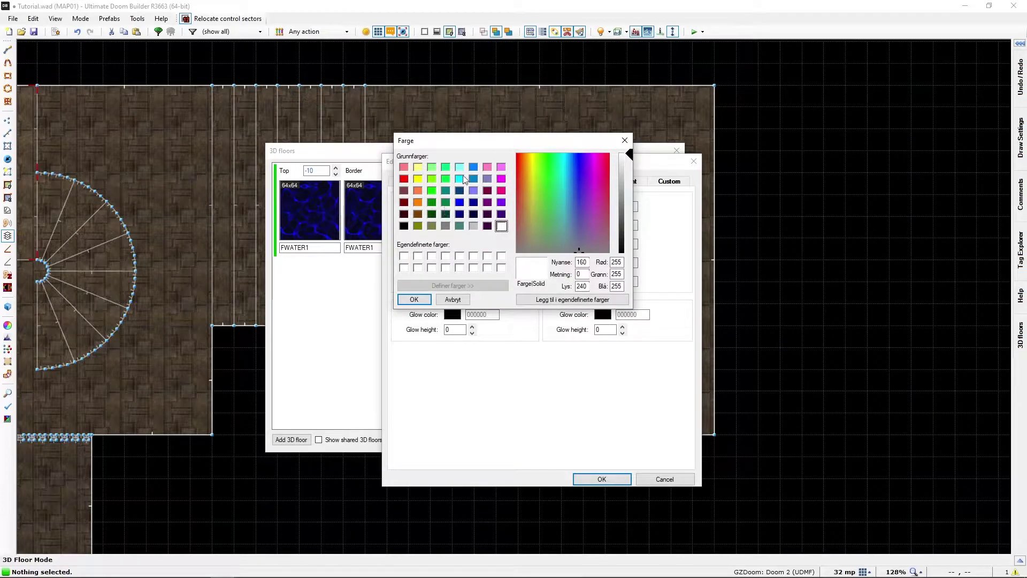
left_click(473, 166)
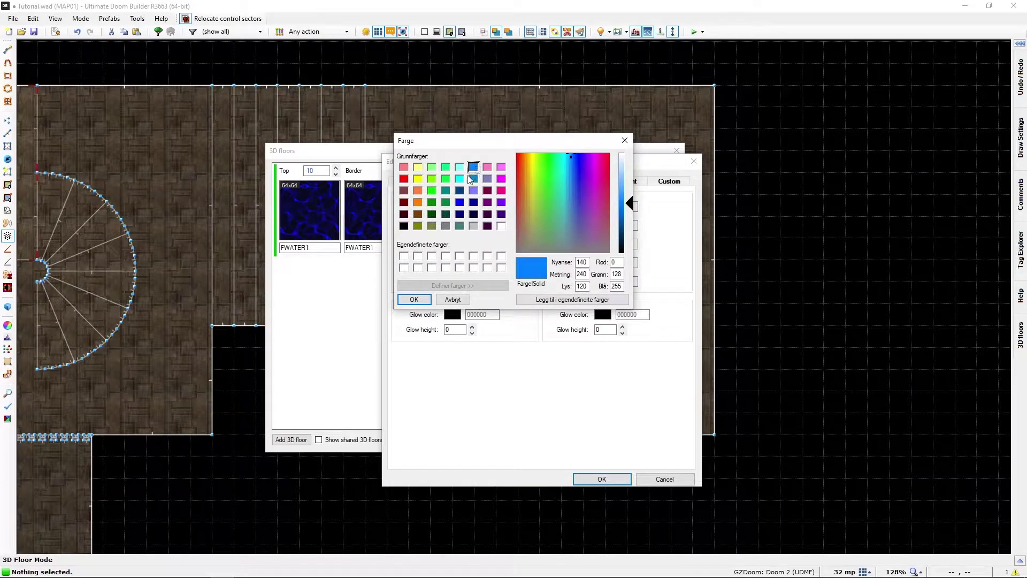
left_click(414, 299)
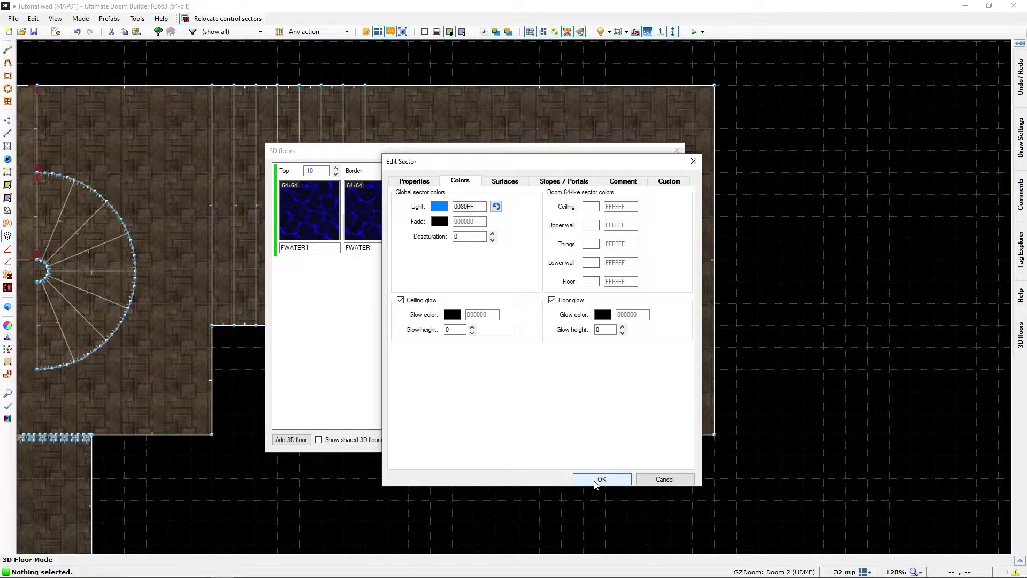
Apply the control sector's colour change and confirm the 3D floor settings for the square pit
left_click(595, 482)
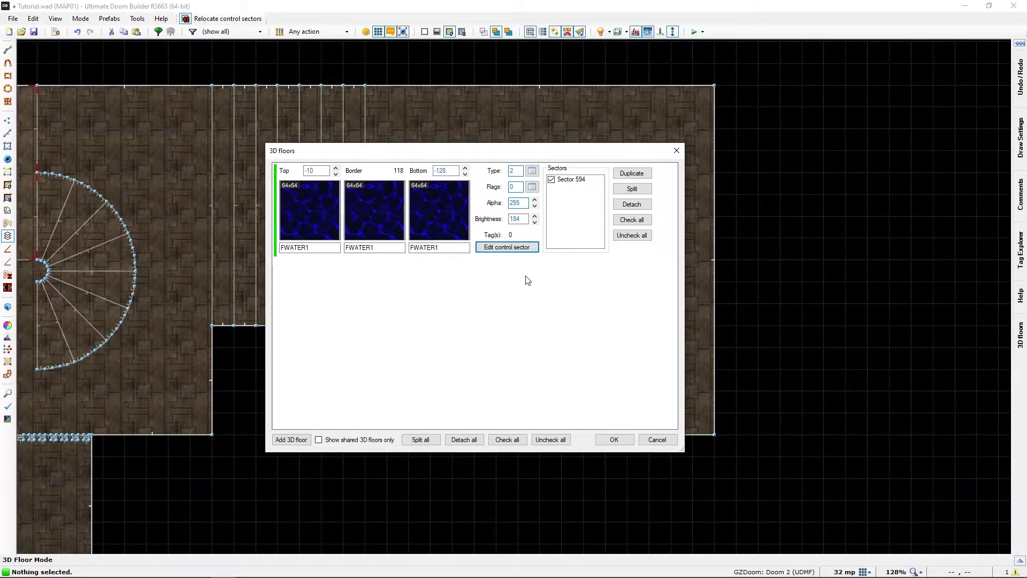
left_click(616, 439)
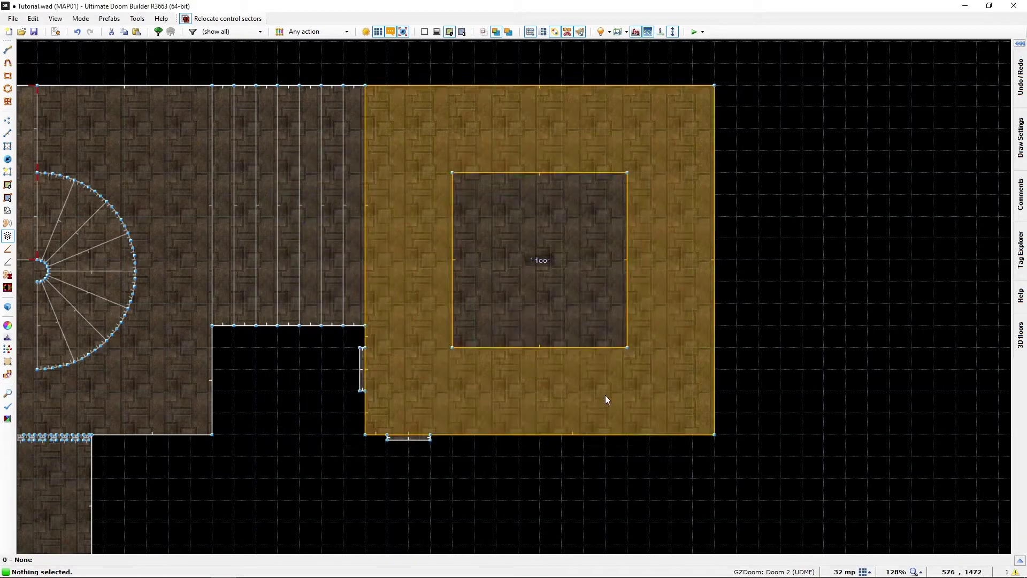
Inspect the water surface in the square pit from several sides in the 3D view
key("q")
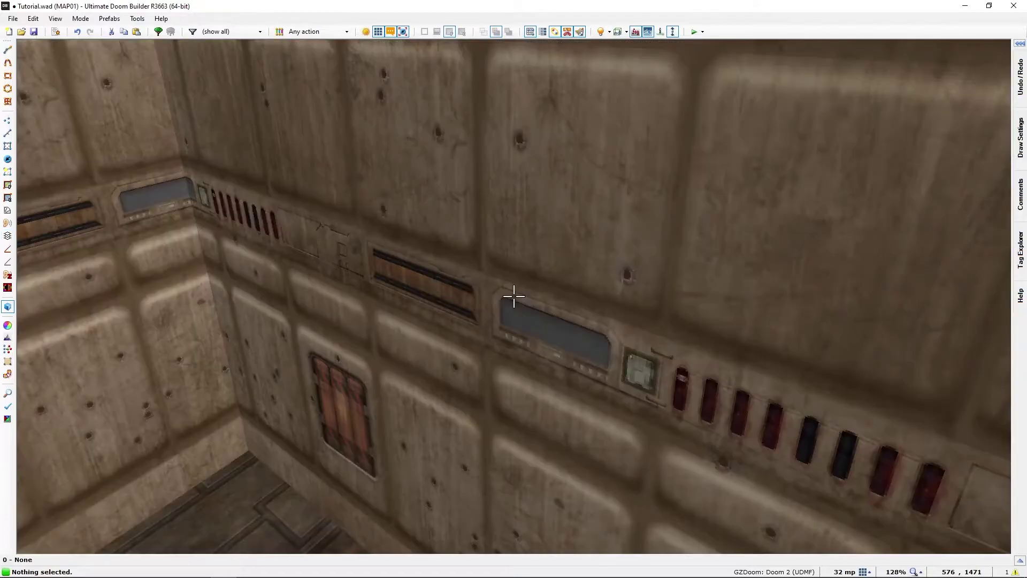
key("w")
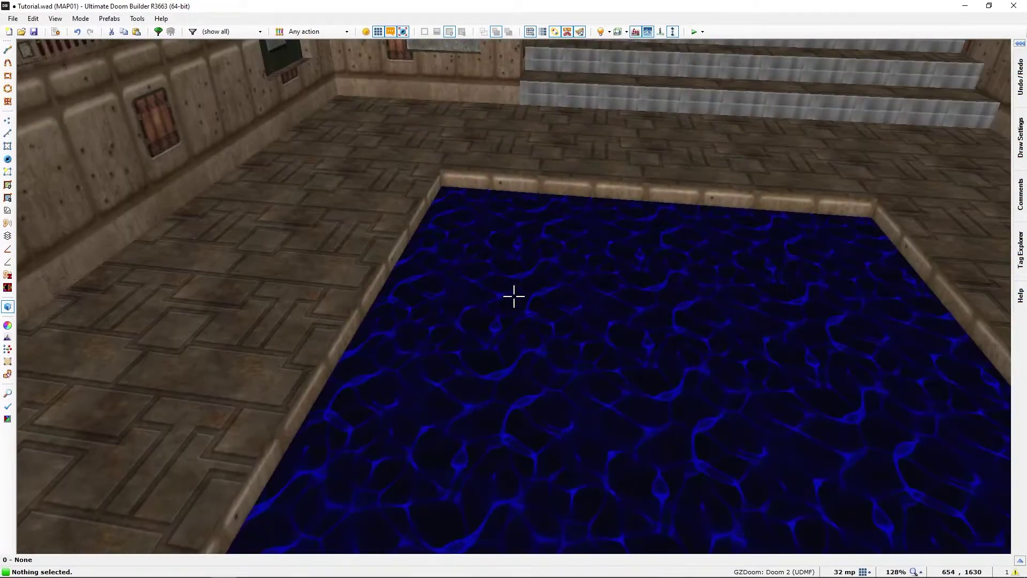
key("d")
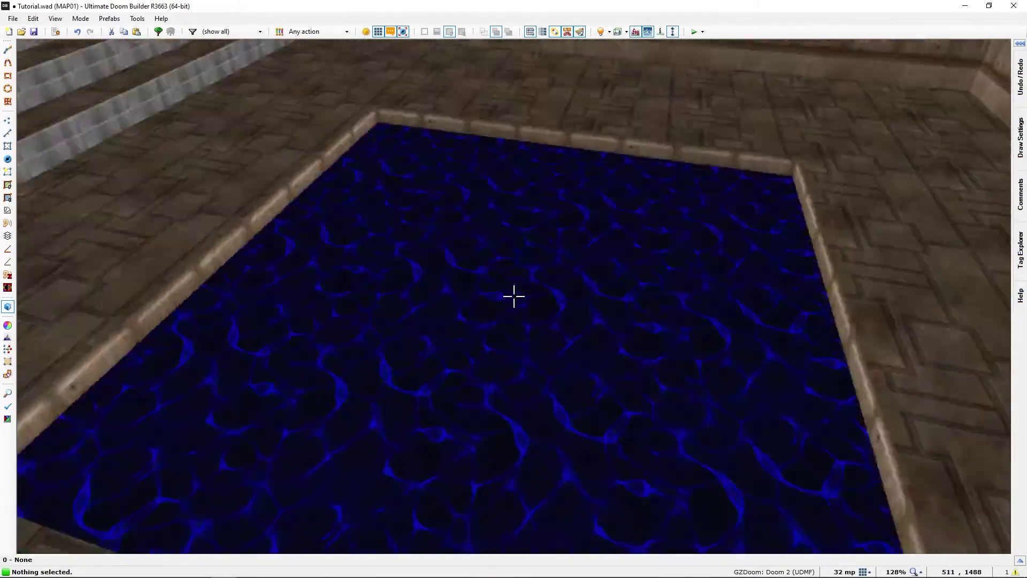
key("w")
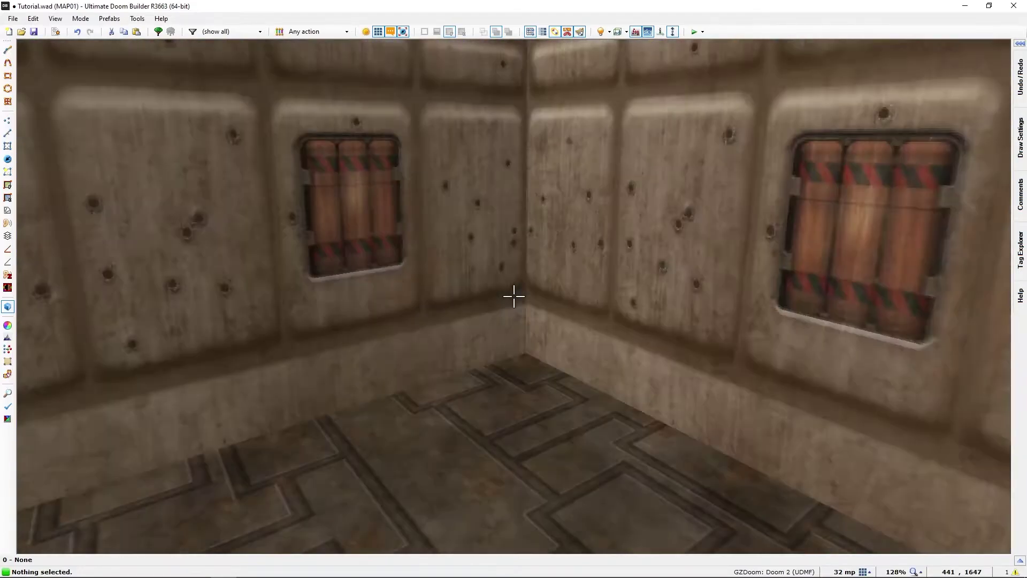
key("w")
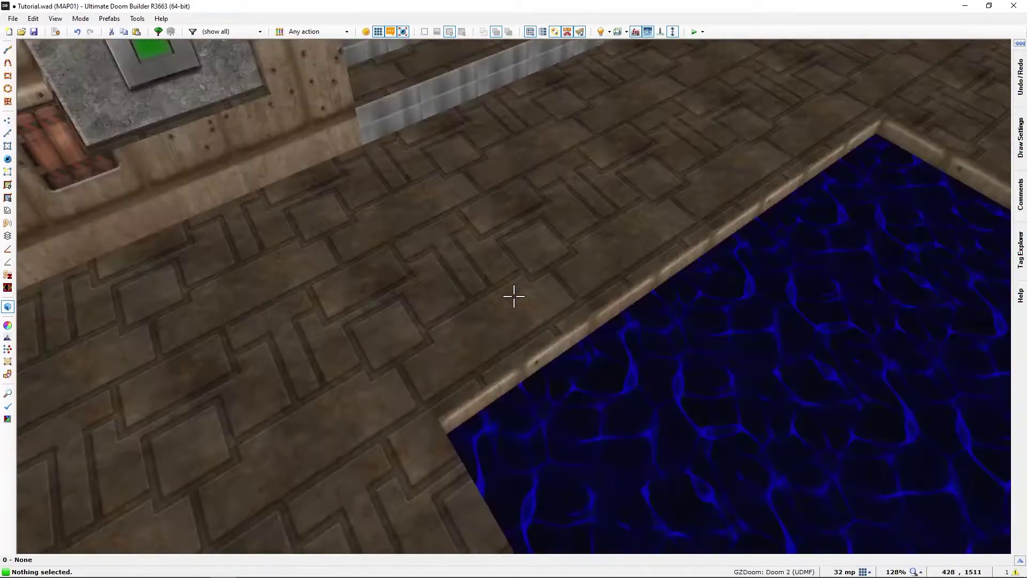
key("d")
key("q")
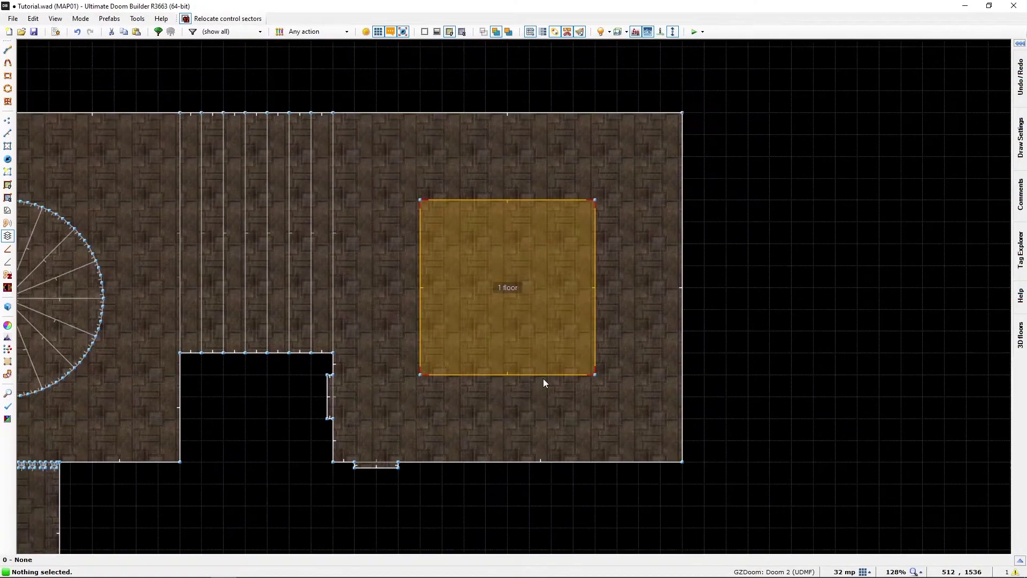
middle_click_drag(492, 338, 473, 285)
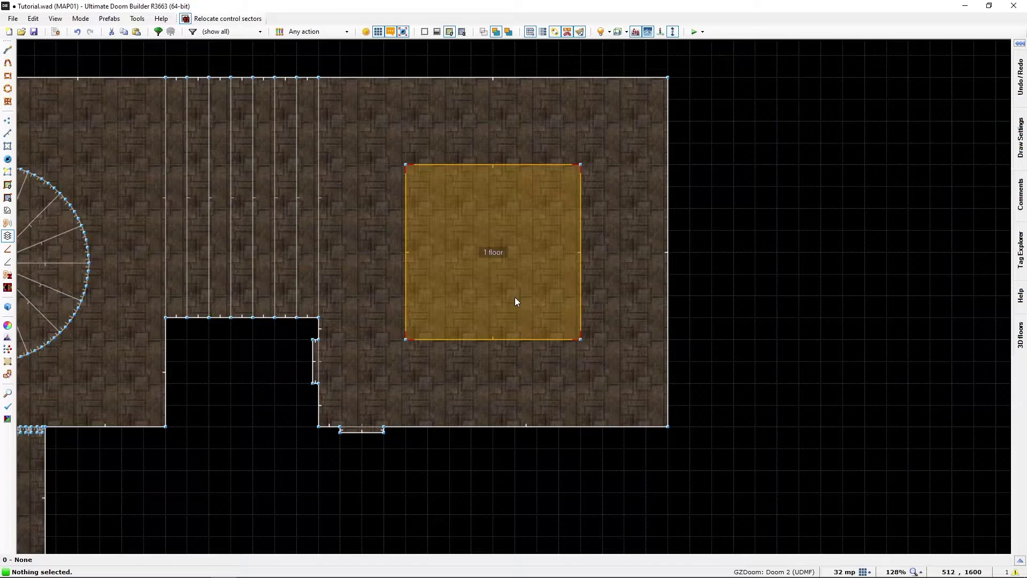
key("q")
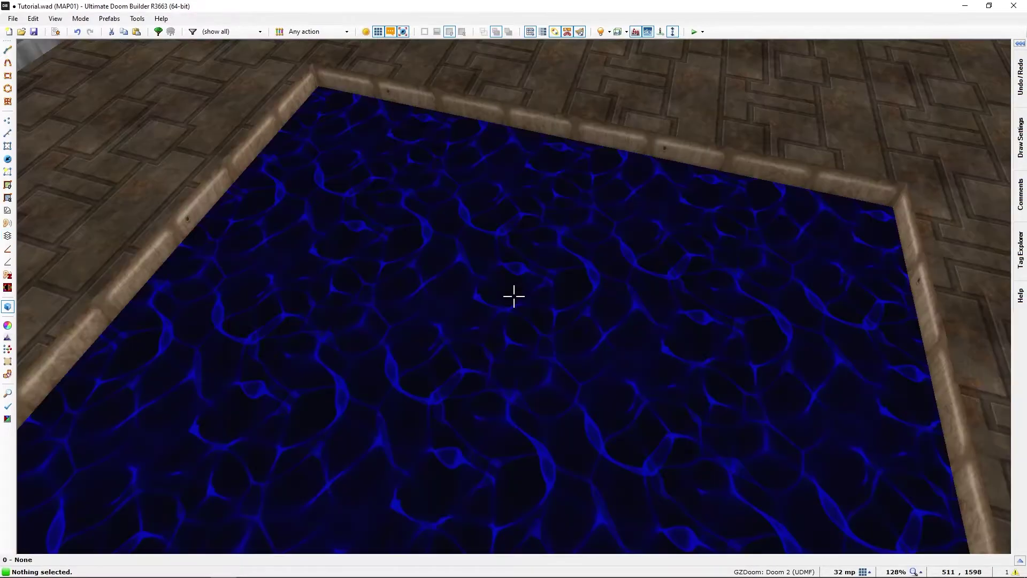
key("s")
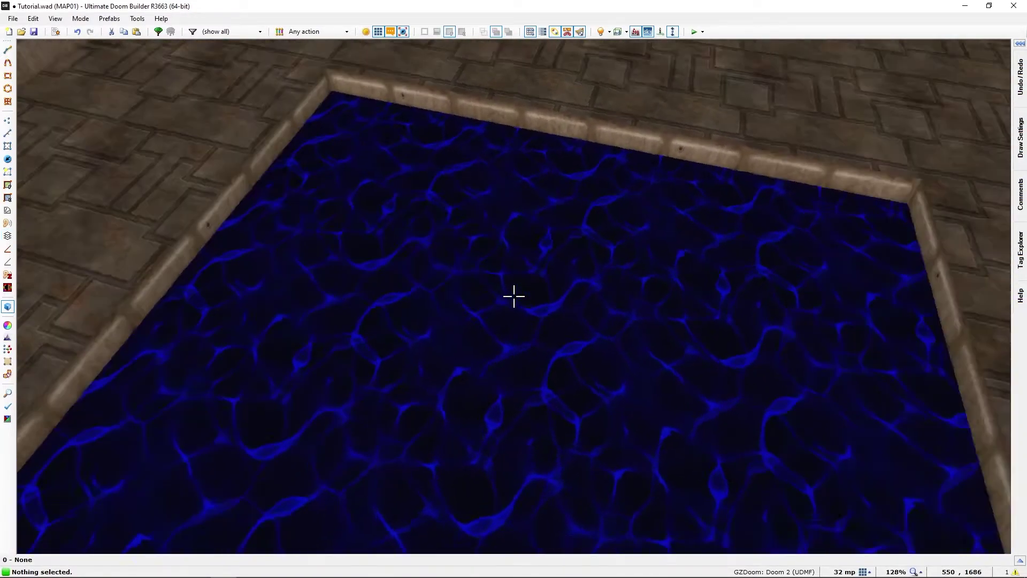
key("q")
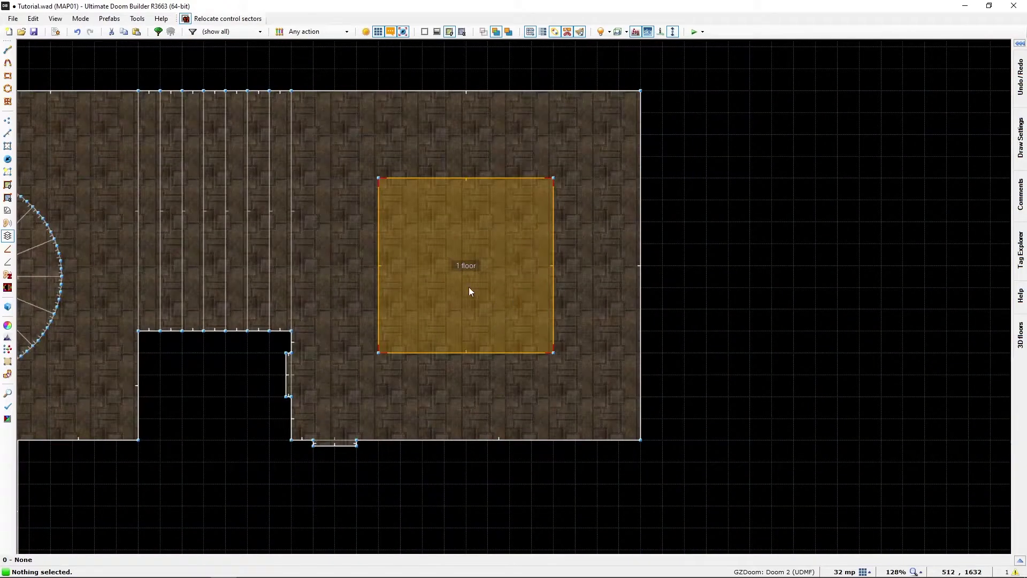
Set the alpha of the square pit's 3D floor to 200
middle_click_drag(496, 292, 542, 302)
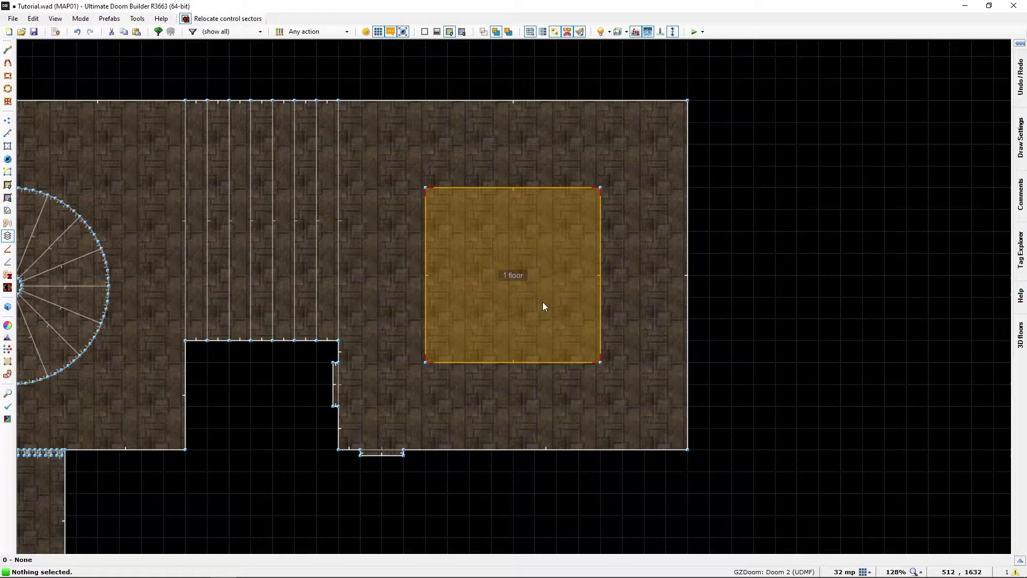
right_click(531, 285)
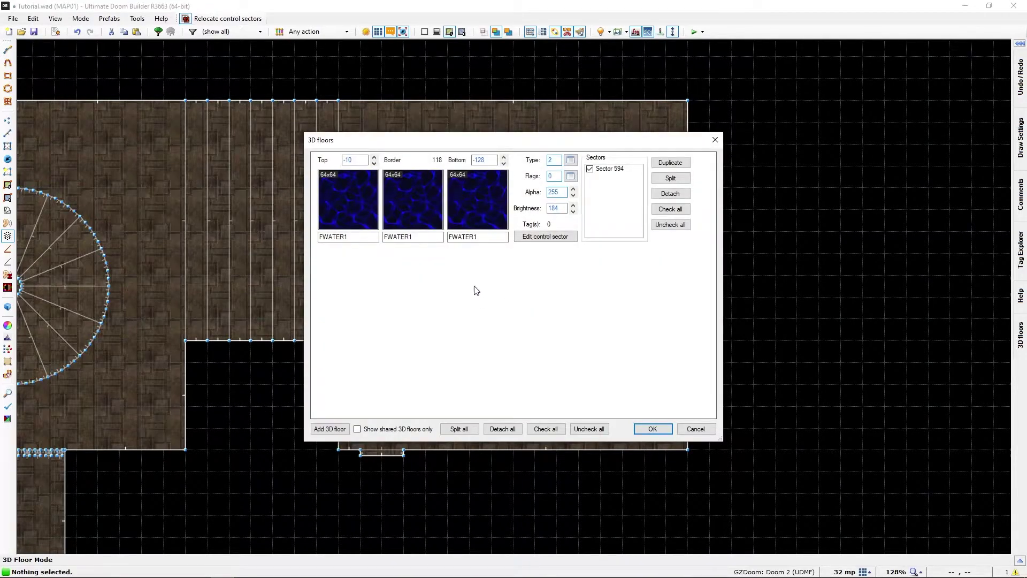
left_click(563, 192)
type("200")
left_click(652, 429)
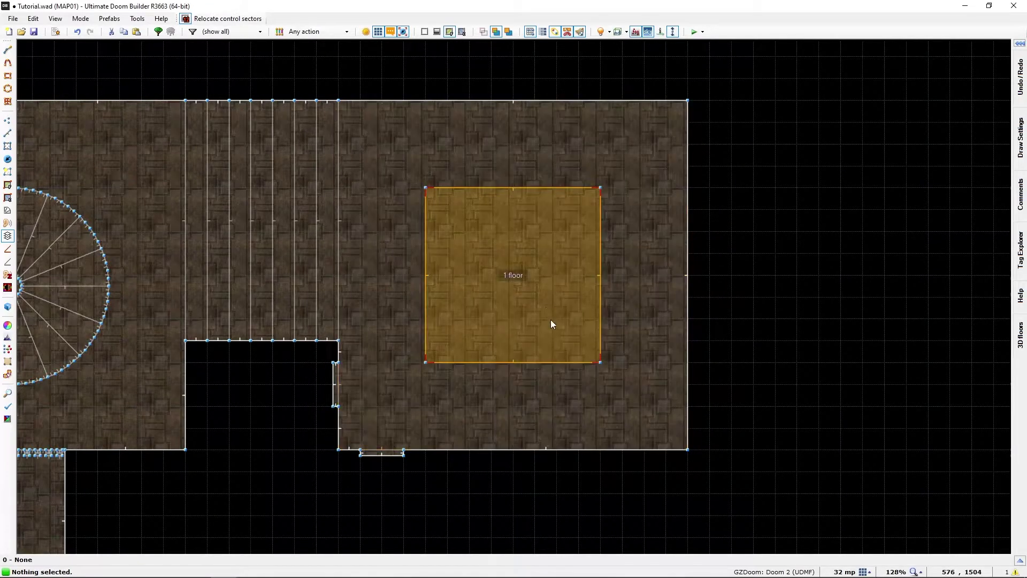
Examine the translucency of the pit's water from around the pool in the 3D view
key("q")
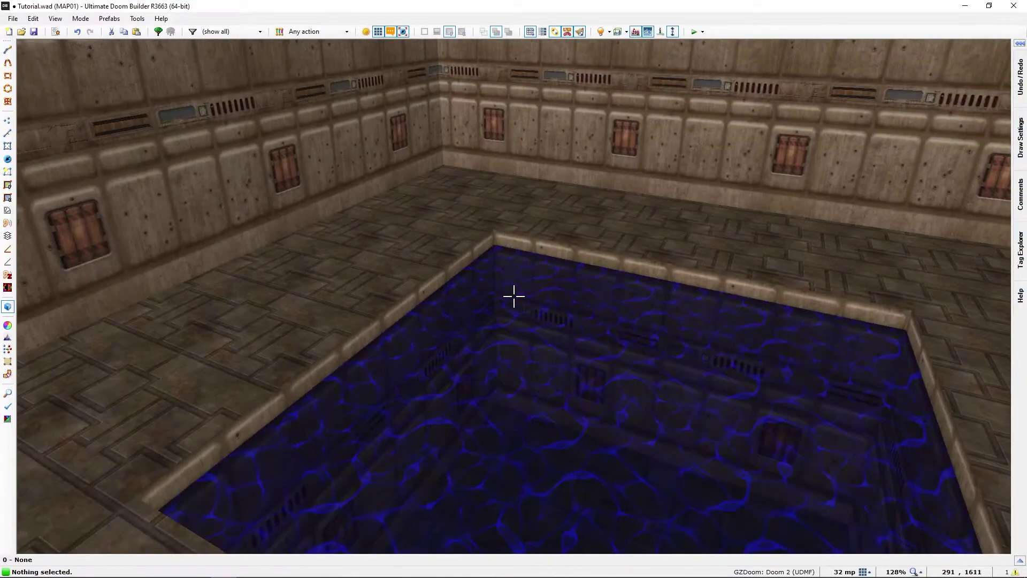
key("s")
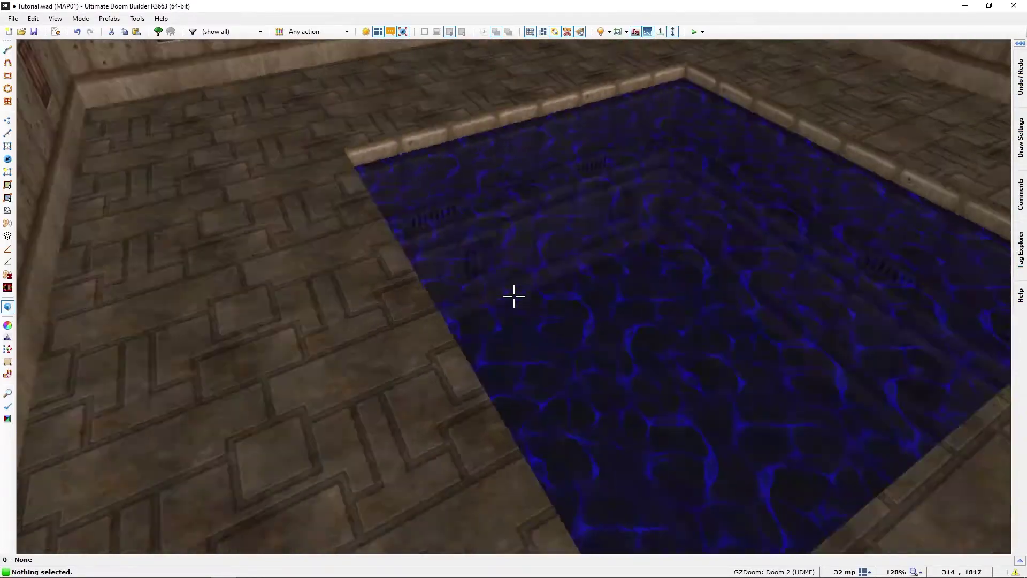
key("e")
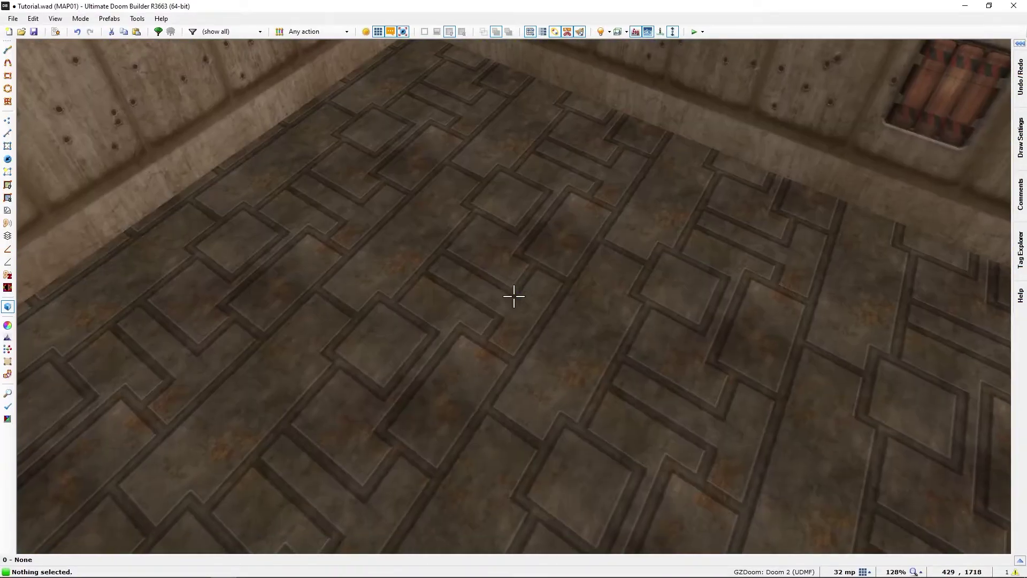
key("d")
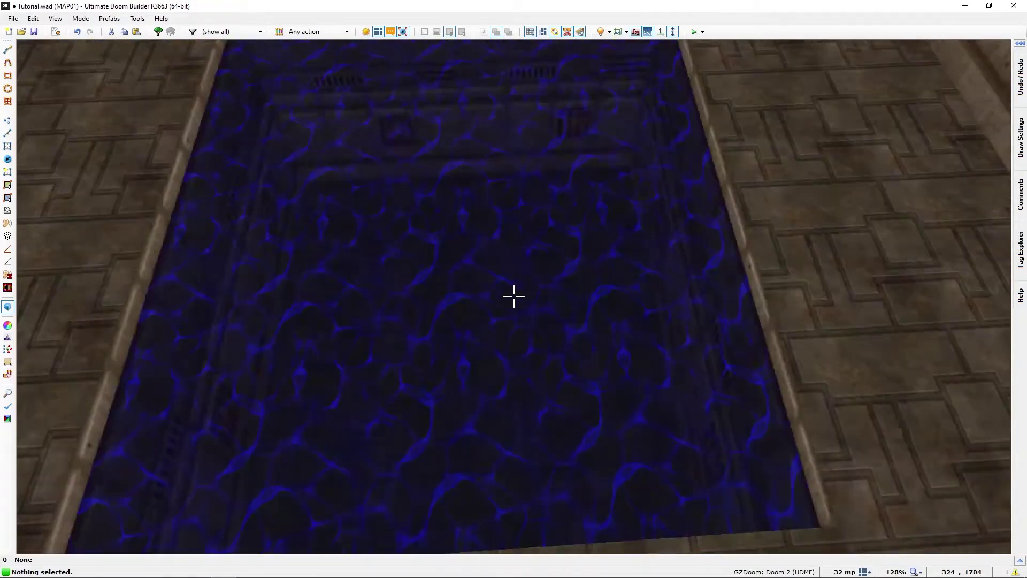
key("f")
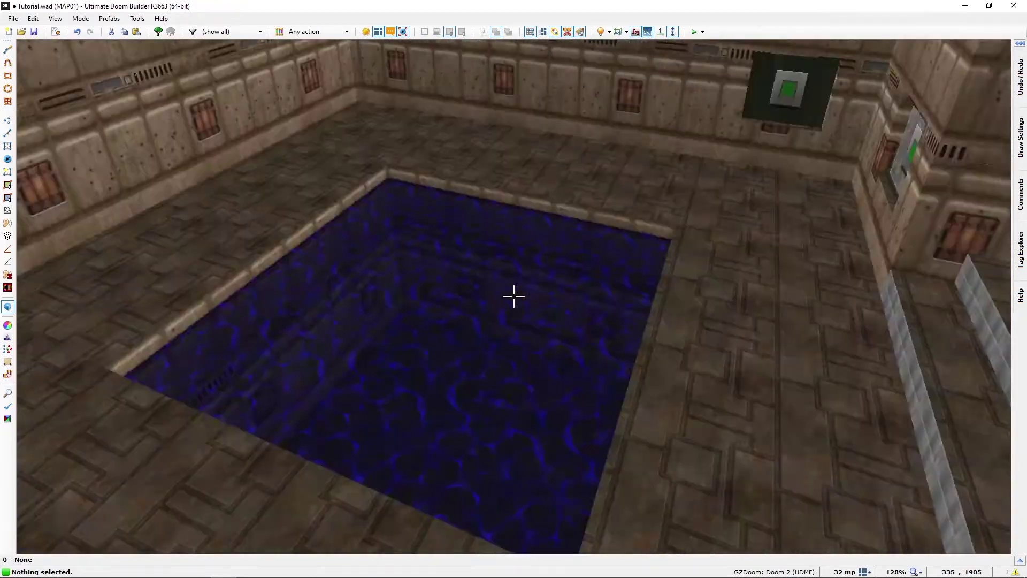
key("f")
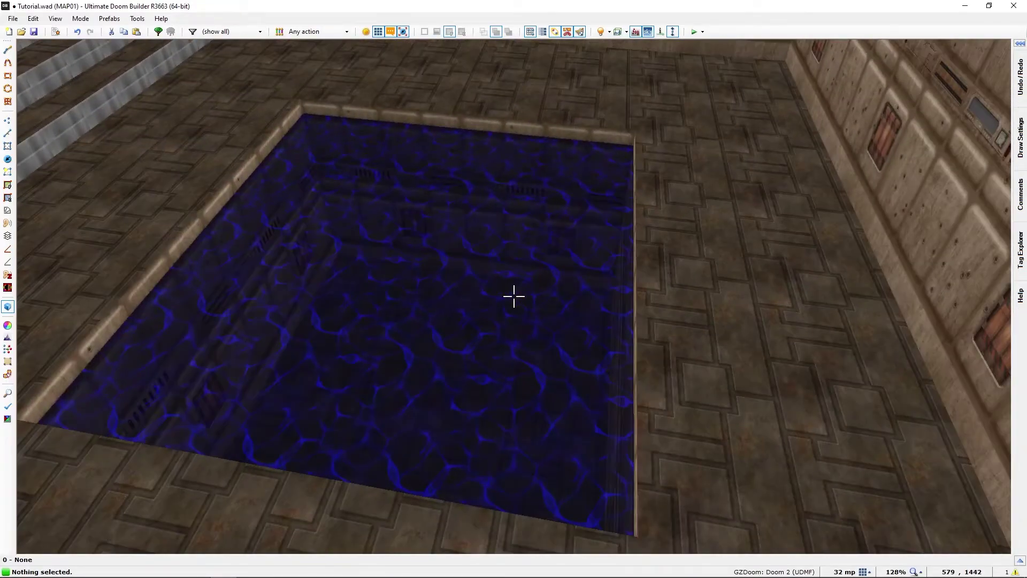
key("q")
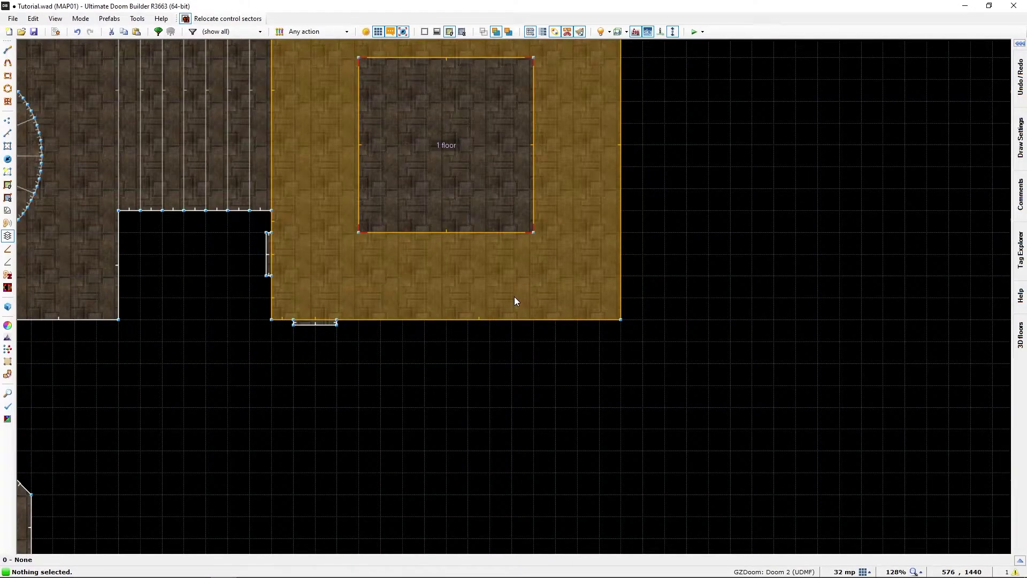
Test the map in the game and walk up to the edge of the water pool
key("s")
key("Home")
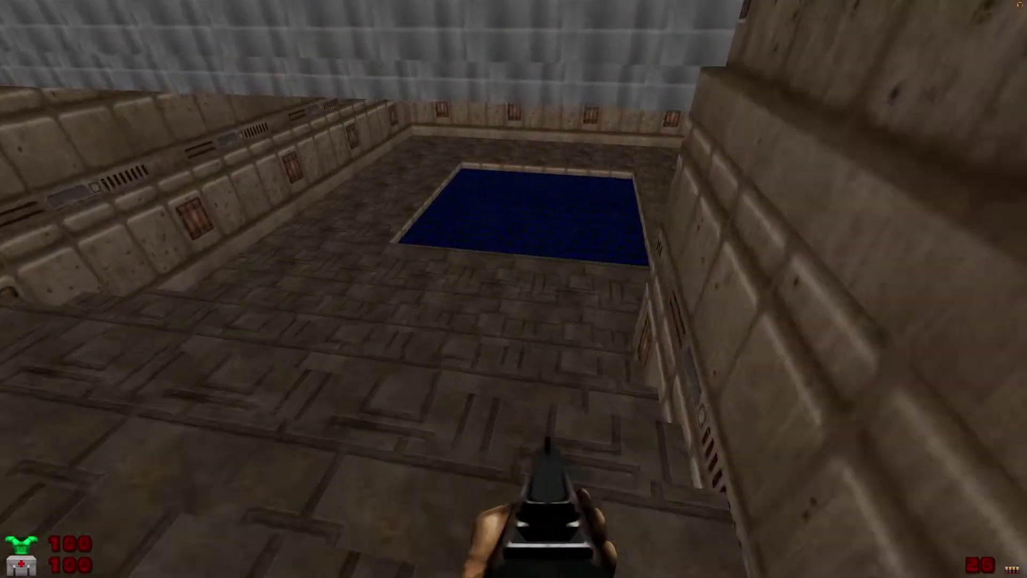
key("w")
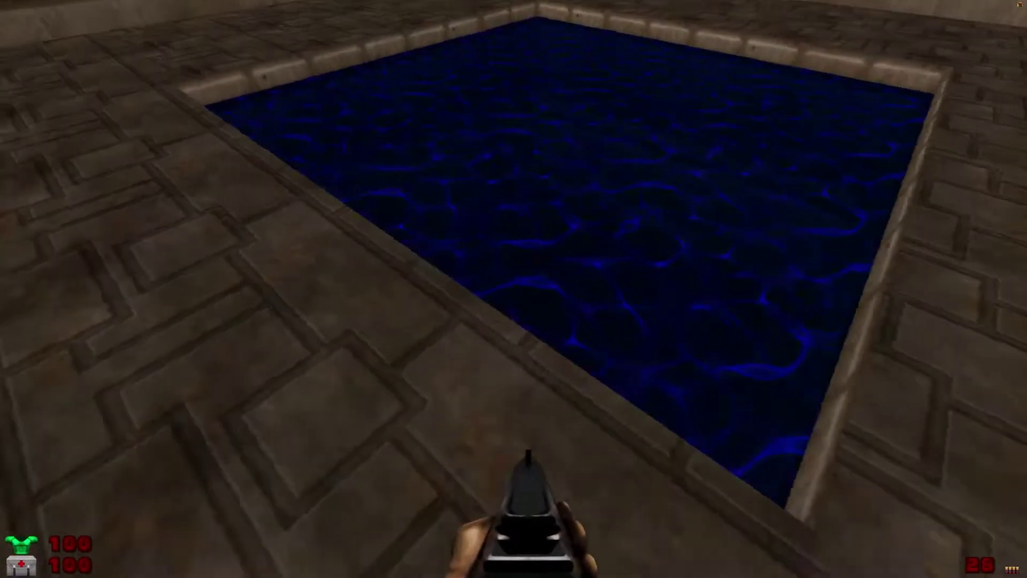